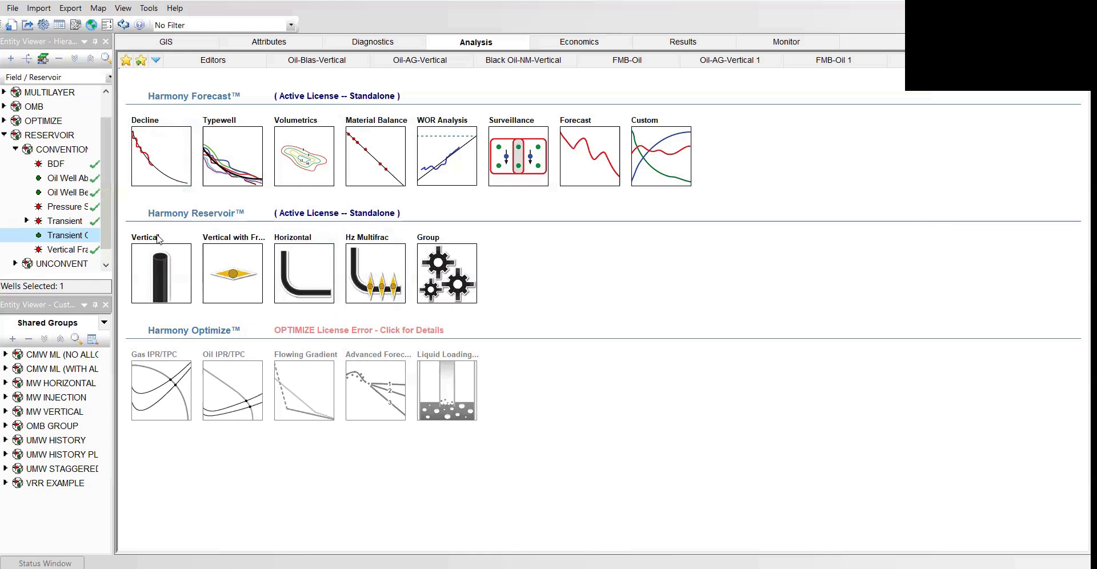
Step: Create an Oil FMB analysis for the Transient Oil vertical well, estimating OOIP at 919212.9 Mstb
{"action": "left_click", "coordinate": [160, 259]}
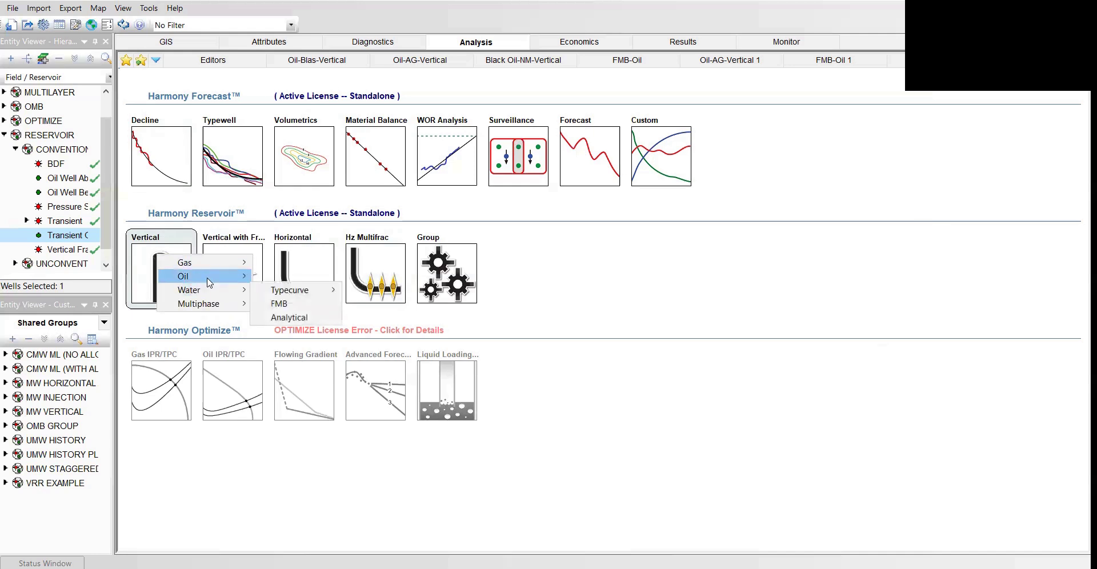
{"action": "mouse_move", "coordinate": [208, 282]}
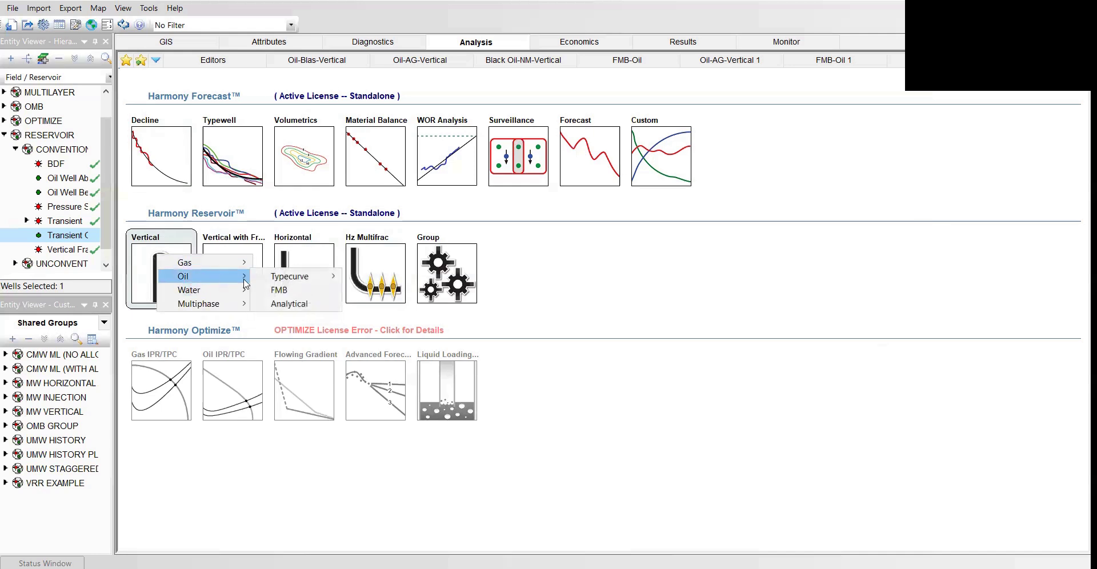
{"action": "left_click", "coordinate": [298, 295]}
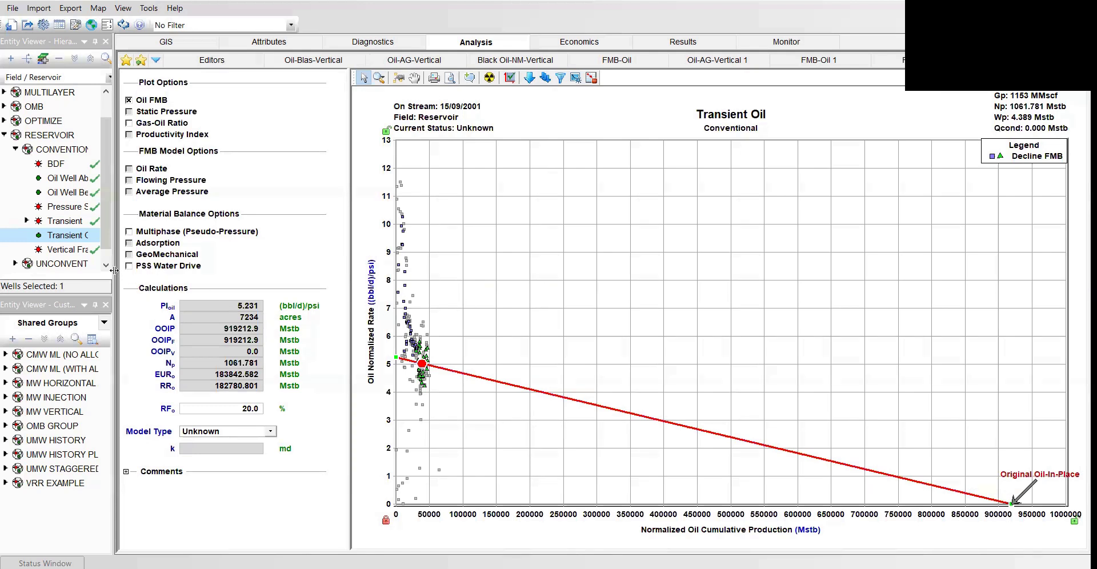
Step: Narrow the entity viewer pane so the Transient Oil FMB plot fills more of the window
{"action": "left_click_drag", "start_coordinate": [112, 270], "coordinate": [19, 263]}
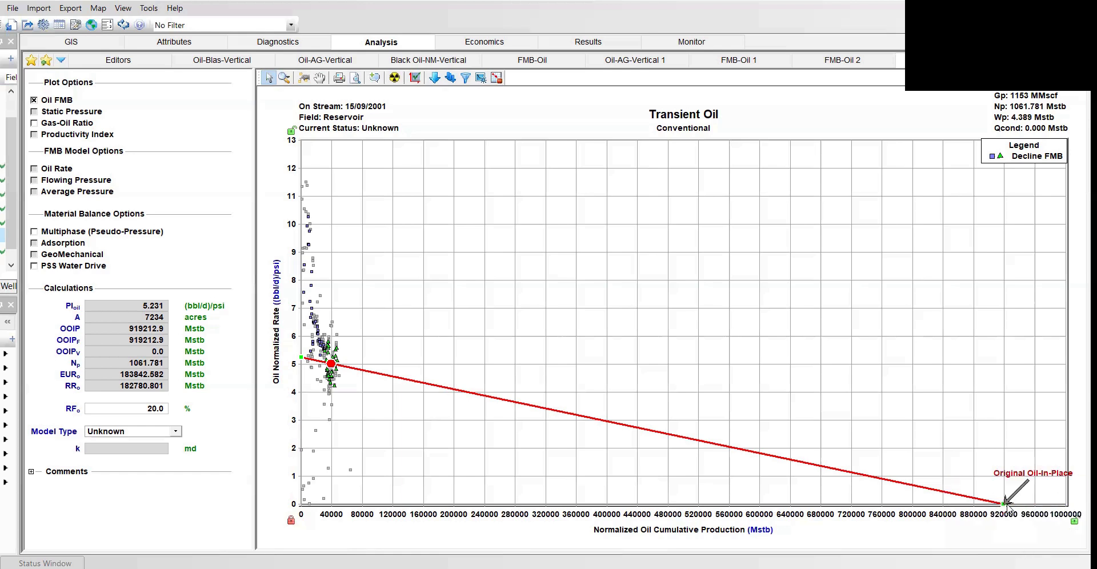
Step: Pull the red FMB line's OOIP intercept left to about 180000 and select the line
{"action": "left_click_drag", "start_coordinate": [1004, 501], "coordinate": [428, 499]}
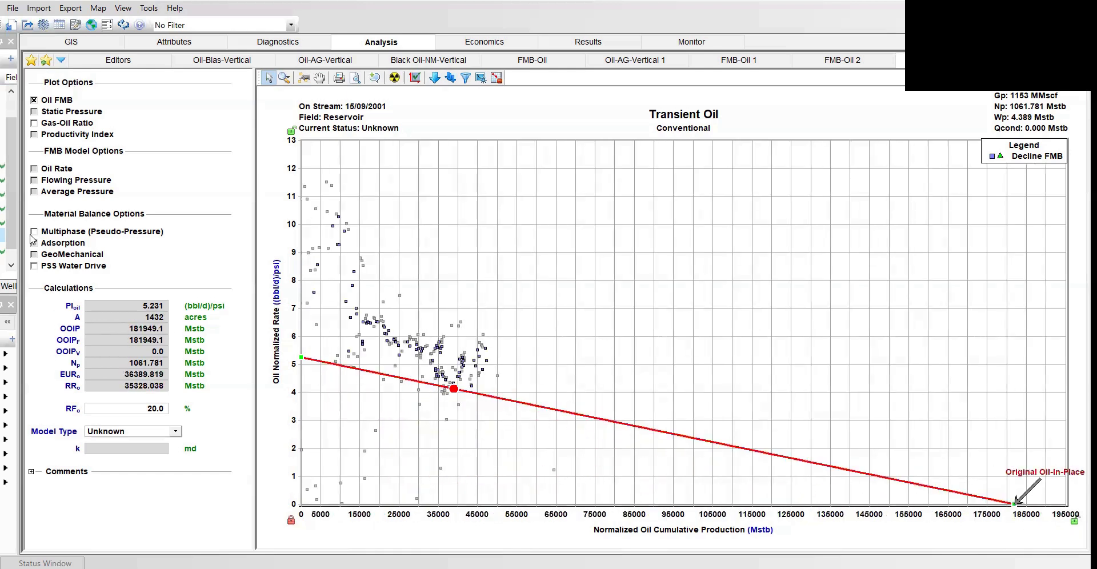
{"action": "mouse_move", "coordinate": [330, 213]}
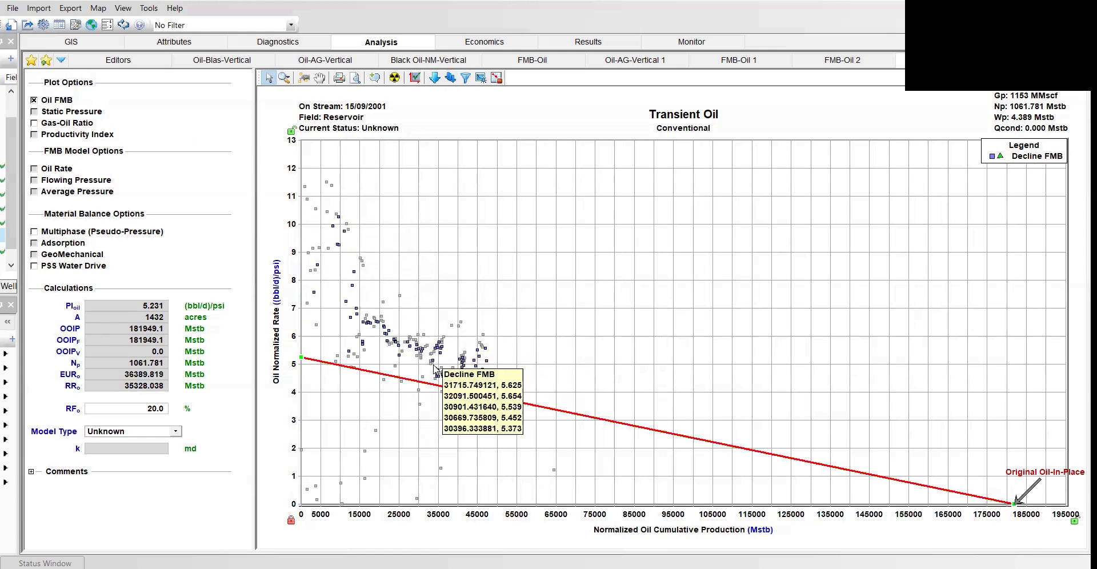
{"action": "mouse_move", "coordinate": [429, 359]}
{"action": "left_click", "coordinate": [454, 389]}
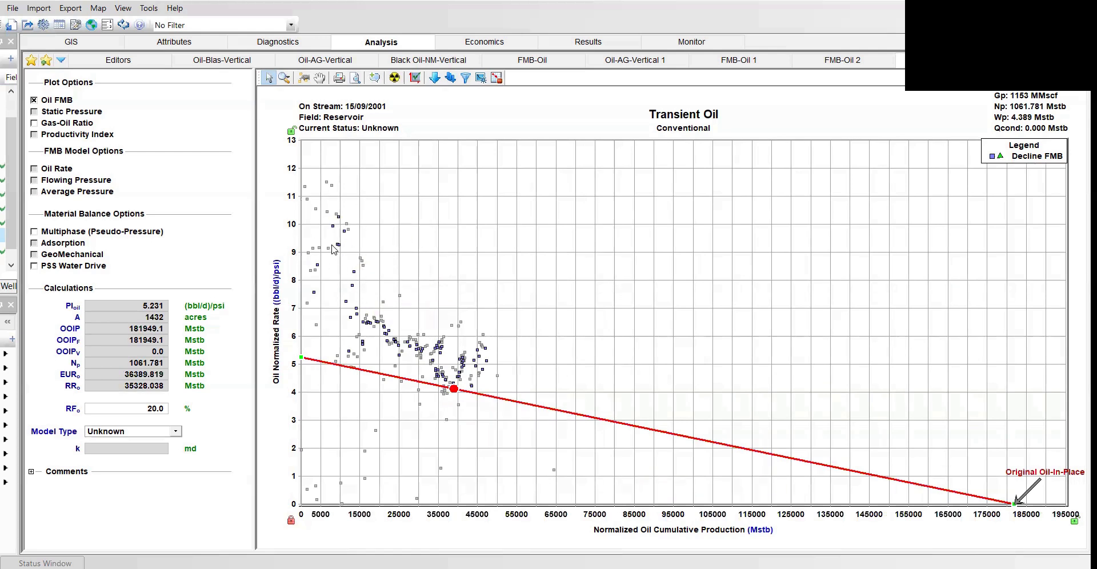
{"action": "mouse_move", "coordinate": [410, 336]}
Step: Deselect all rate and pressure points in the Data Filter and apply the change
{"action": "left_click", "coordinate": [465, 83]}
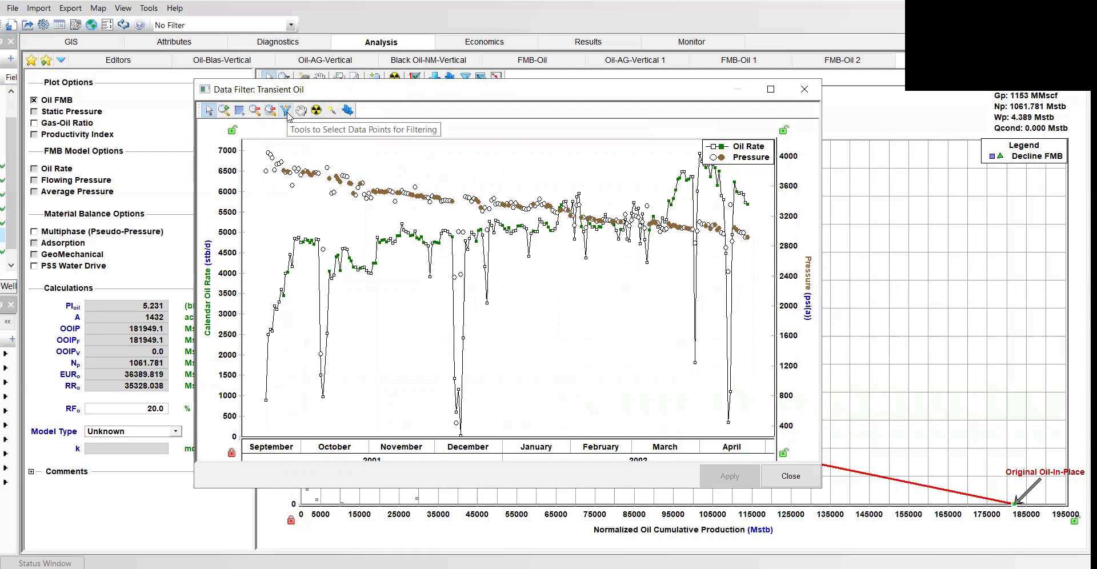
{"action": "left_click", "coordinate": [287, 114]}
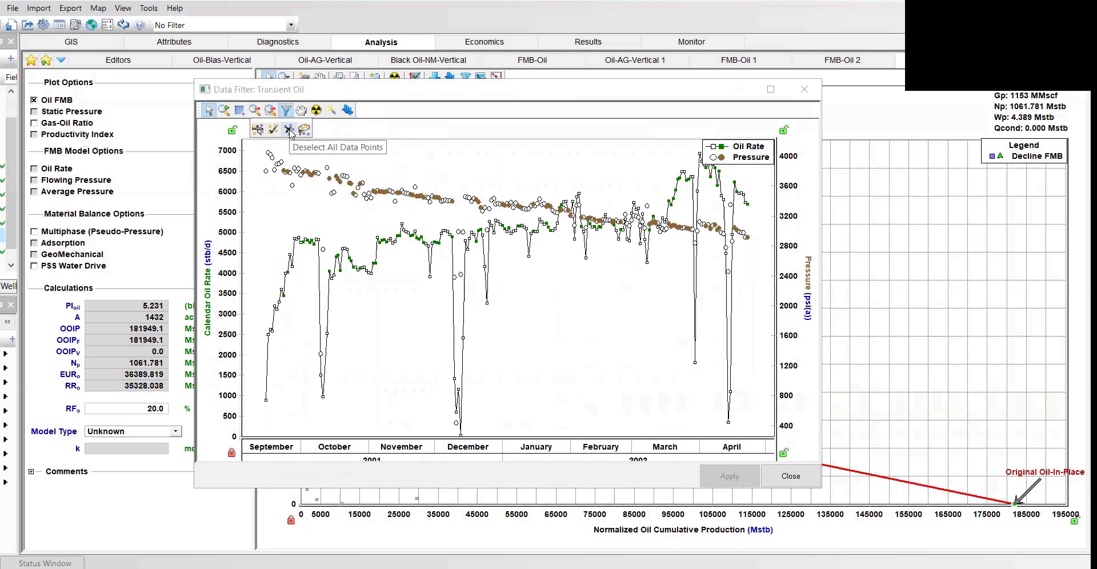
{"action": "left_click", "coordinate": [289, 130]}
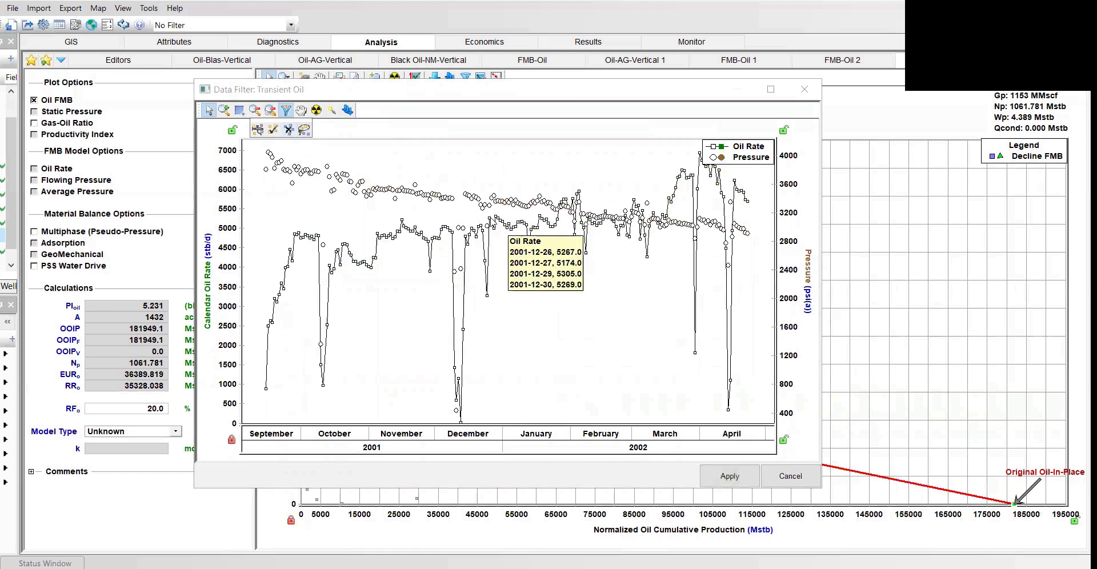
{"action": "left_click", "coordinate": [736, 479]}
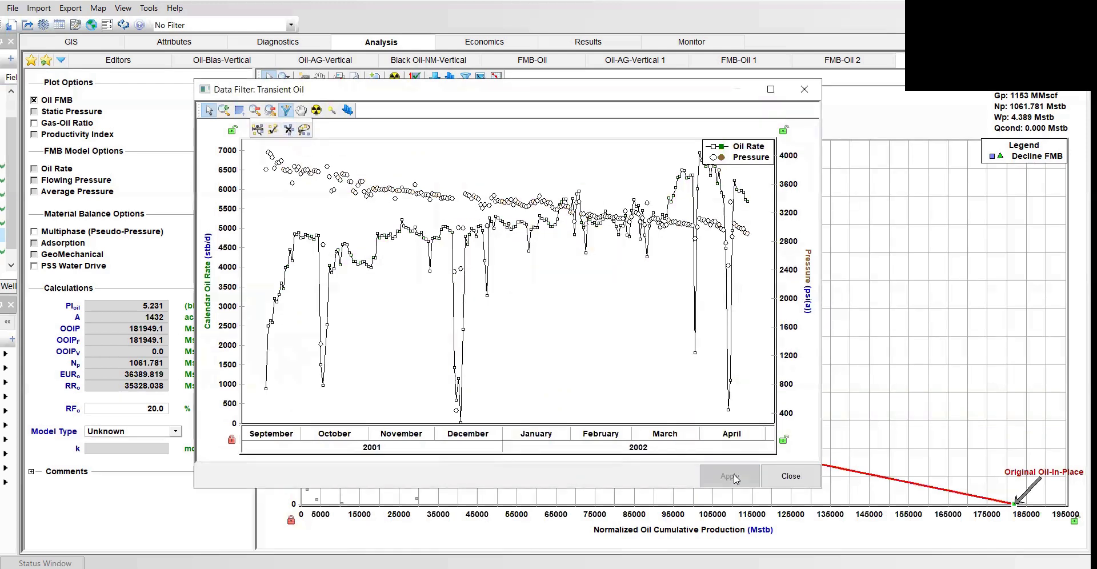
{"action": "left_click", "coordinate": [791, 476]}
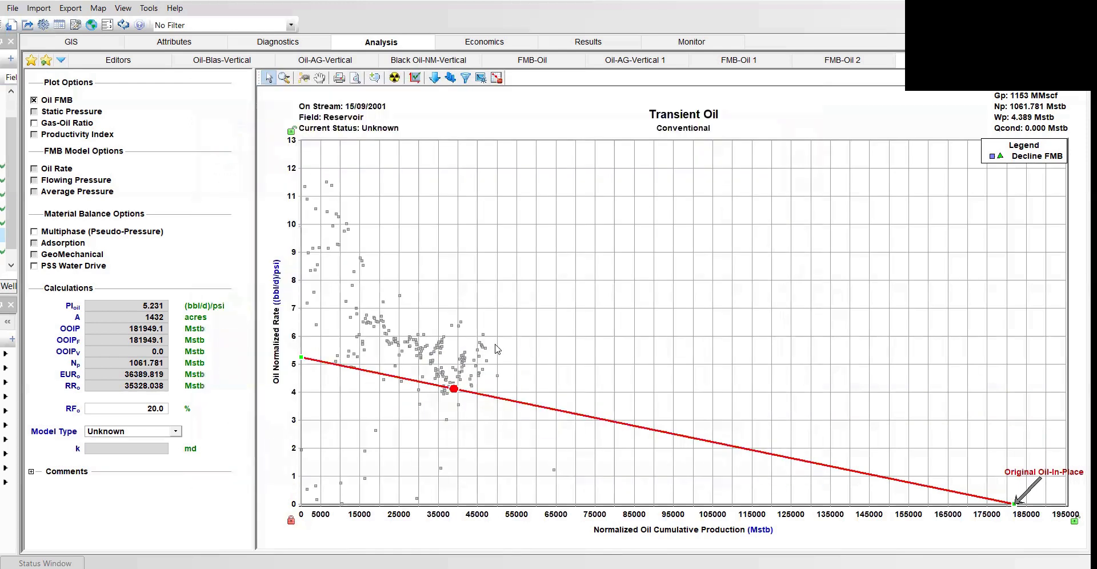
Step: Select all data points again and reapply the full selection in the Data Filter
{"action": "left_click", "coordinate": [304, 78]}
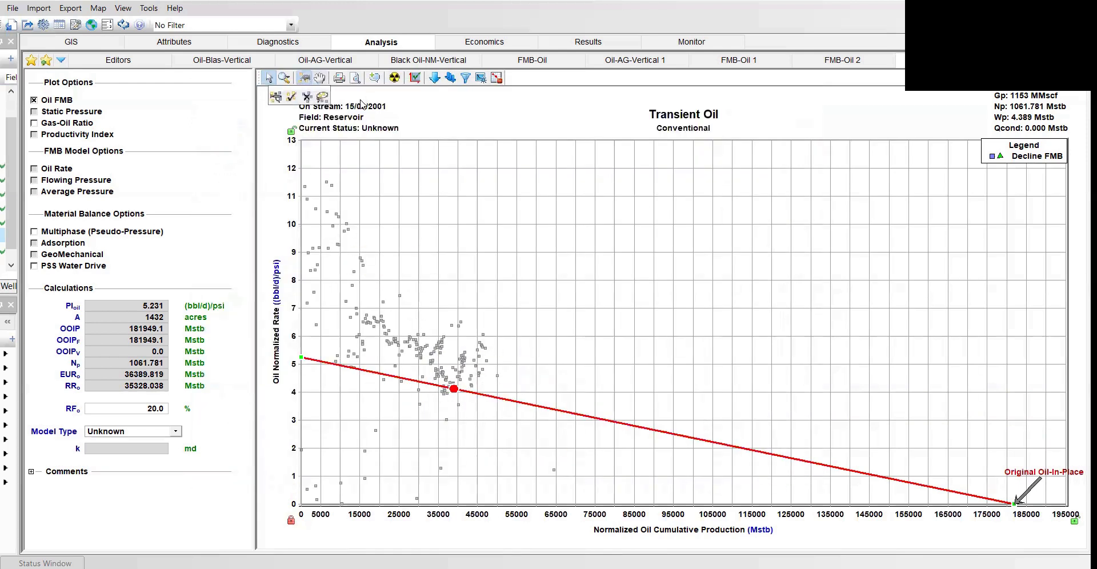
{"action": "left_click", "coordinate": [292, 99]}
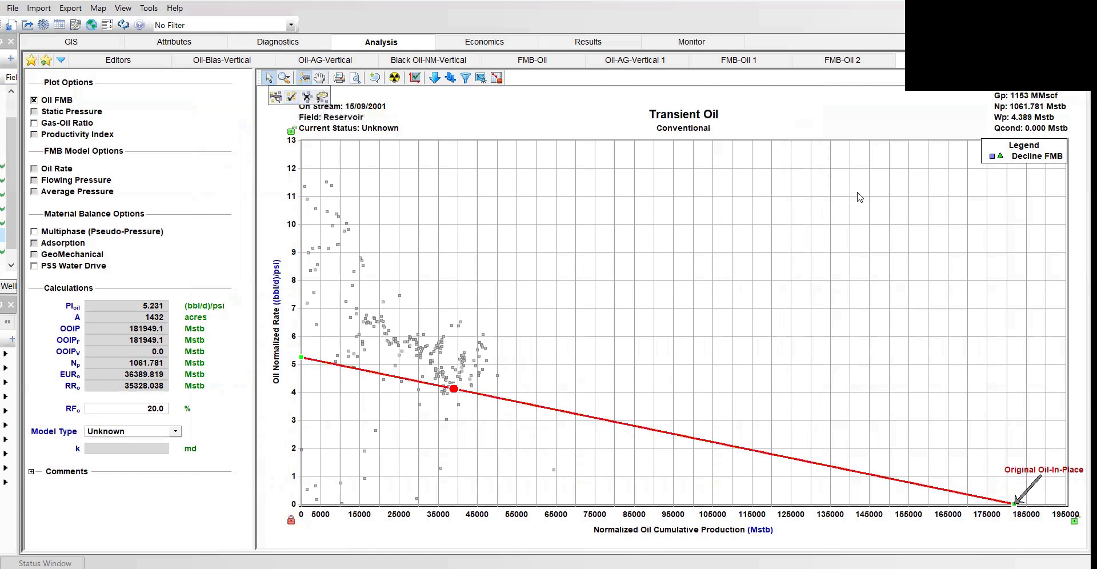
{"action": "left_click", "coordinate": [466, 77]}
{"action": "left_click", "coordinate": [286, 112]}
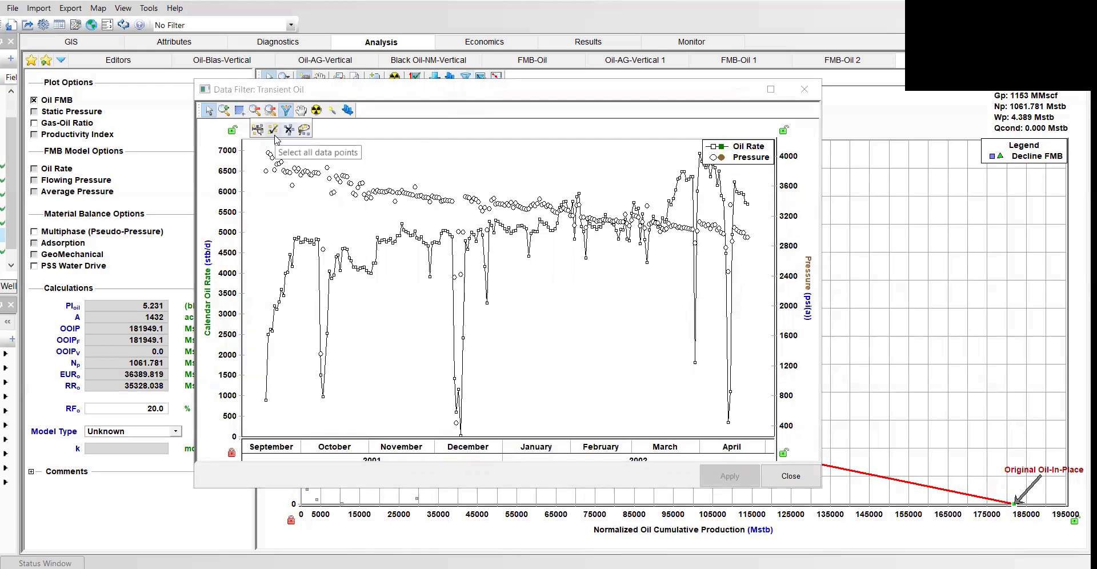
{"action": "left_click", "coordinate": [275, 130]}
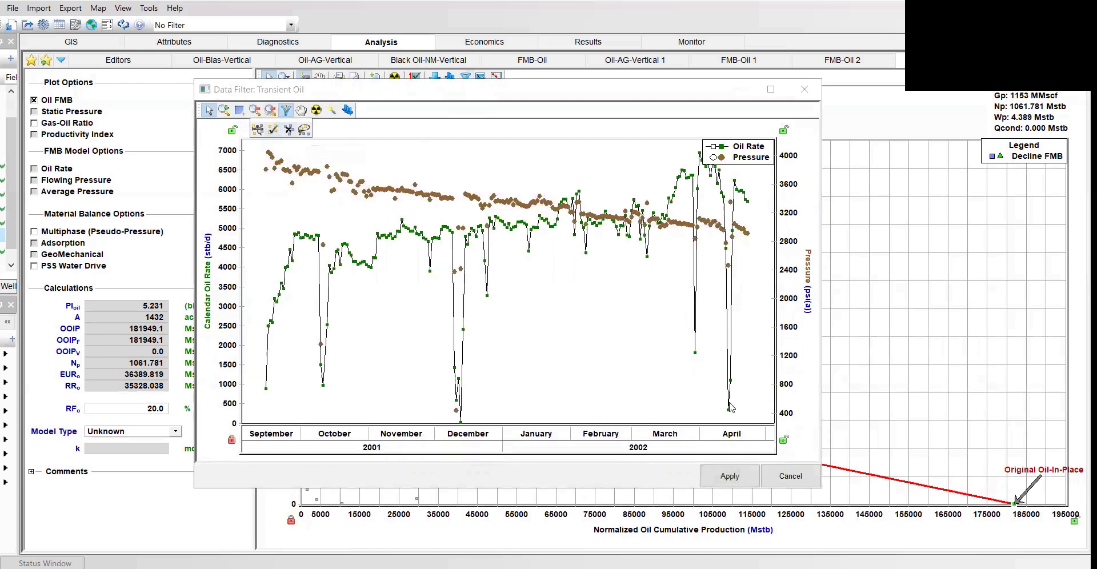
{"action": "left_click", "coordinate": [730, 477]}
{"action": "left_click", "coordinate": [792, 479]}
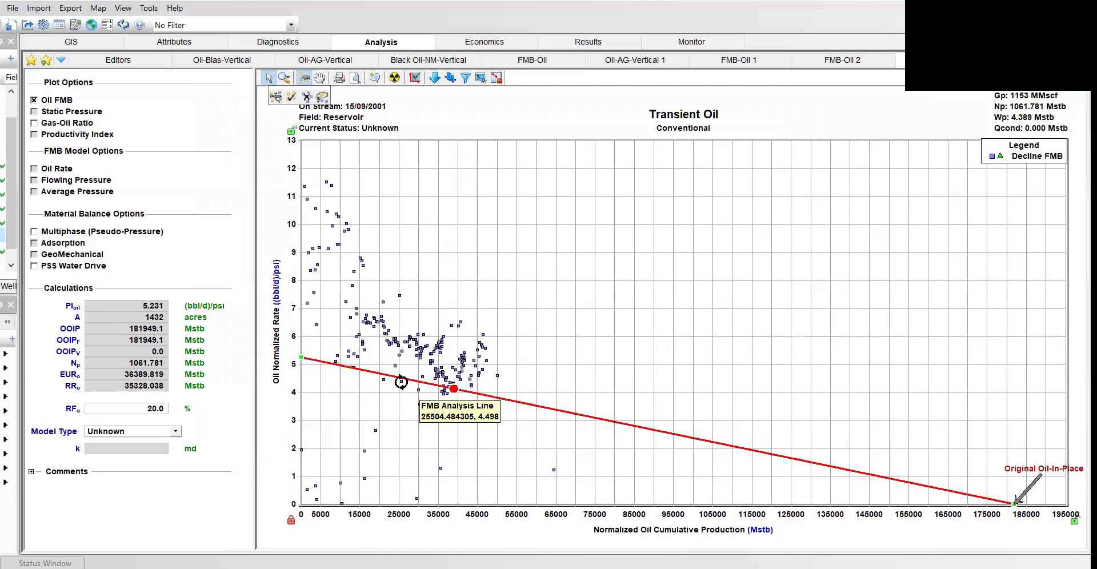
Step: Apply the Fully Automatic Median Filter to Transient Oil's rate and pressure points
{"action": "left_click", "coordinate": [464, 79]}
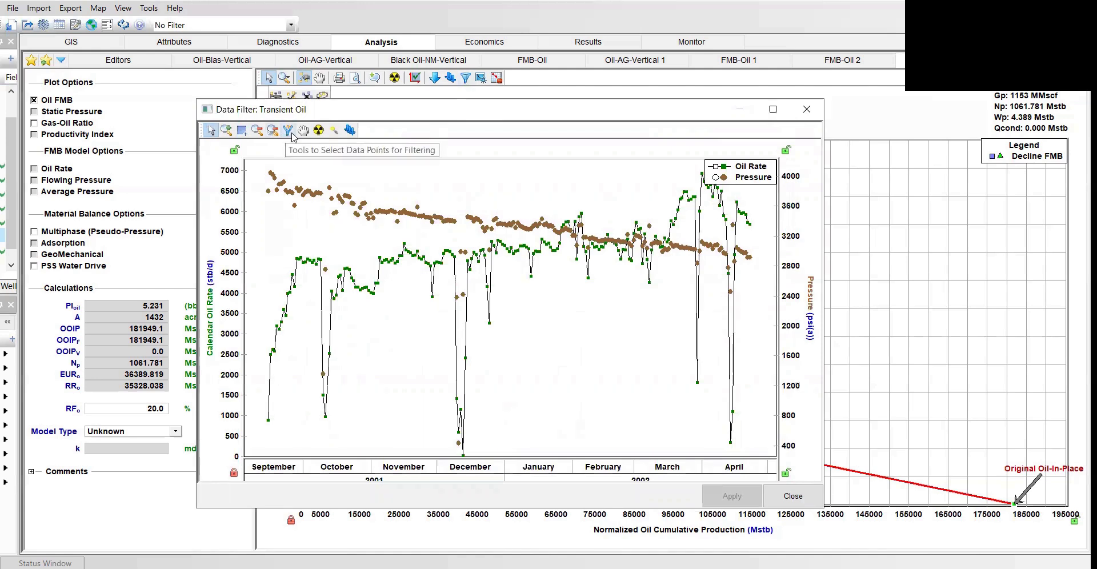
{"action": "left_click", "coordinate": [290, 132]}
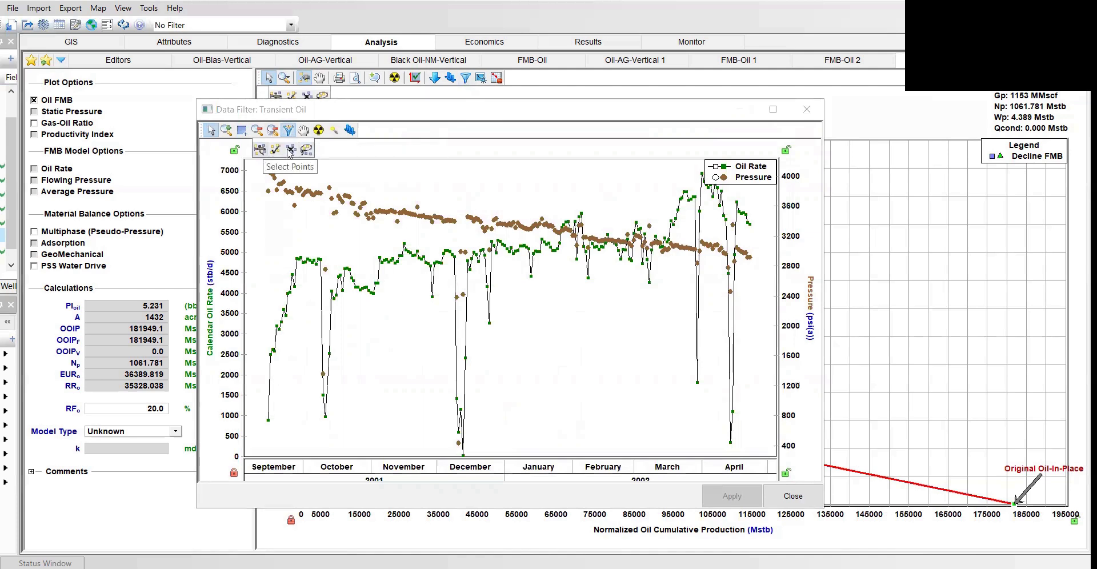
{"action": "left_click", "coordinate": [262, 152]}
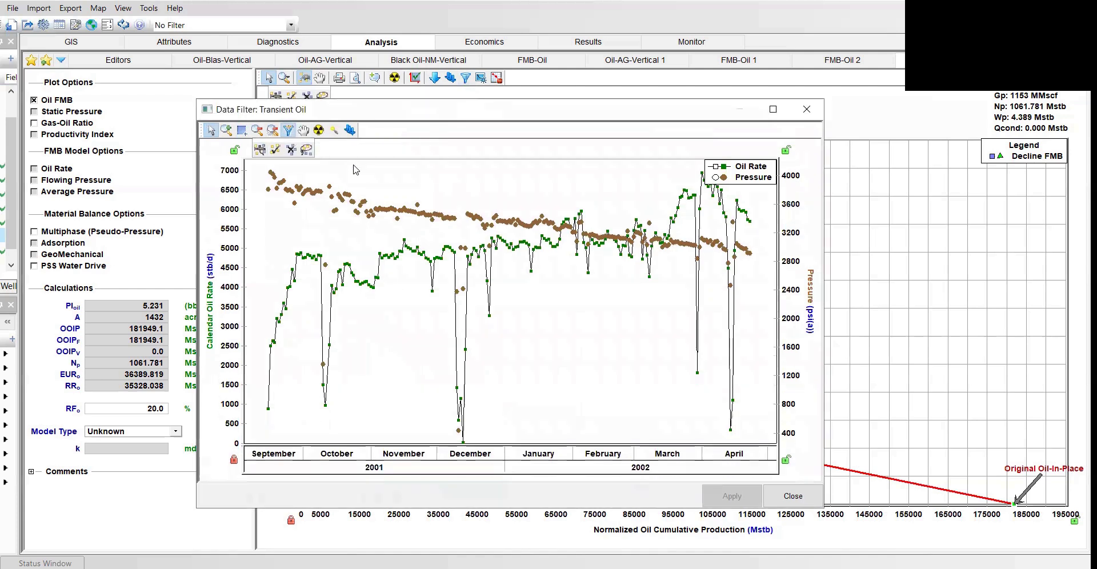
{"action": "left_click", "coordinate": [334, 131]}
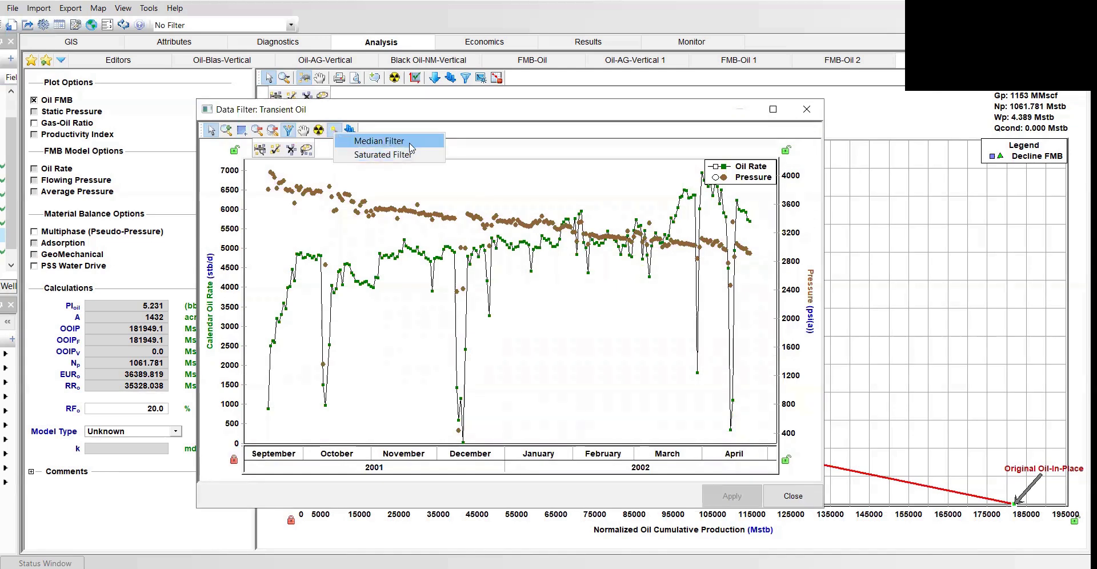
{"action": "left_click", "coordinate": [410, 144]}
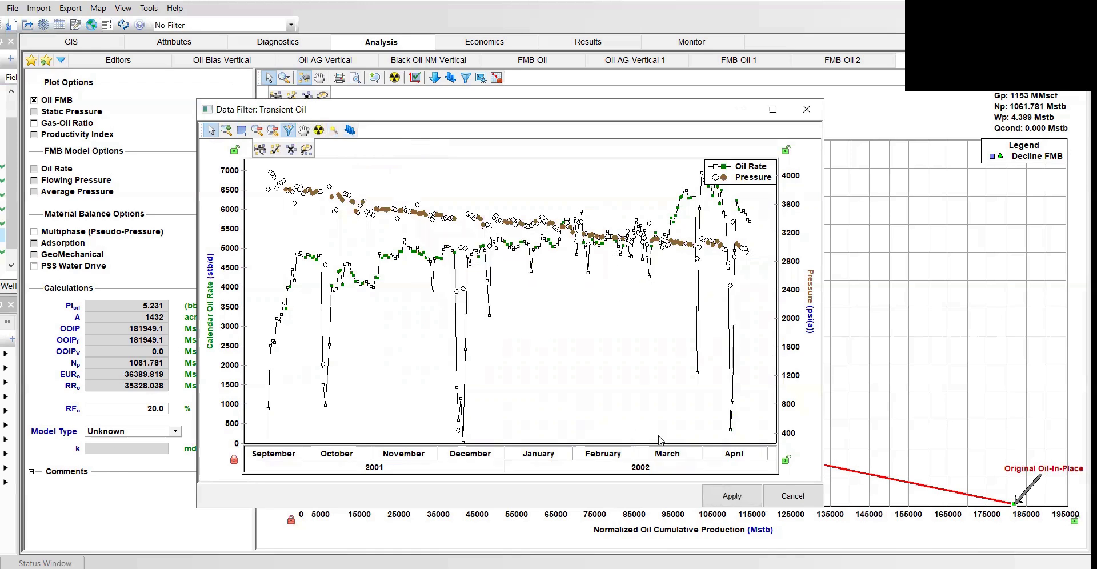
{"action": "left_click", "coordinate": [730, 501]}
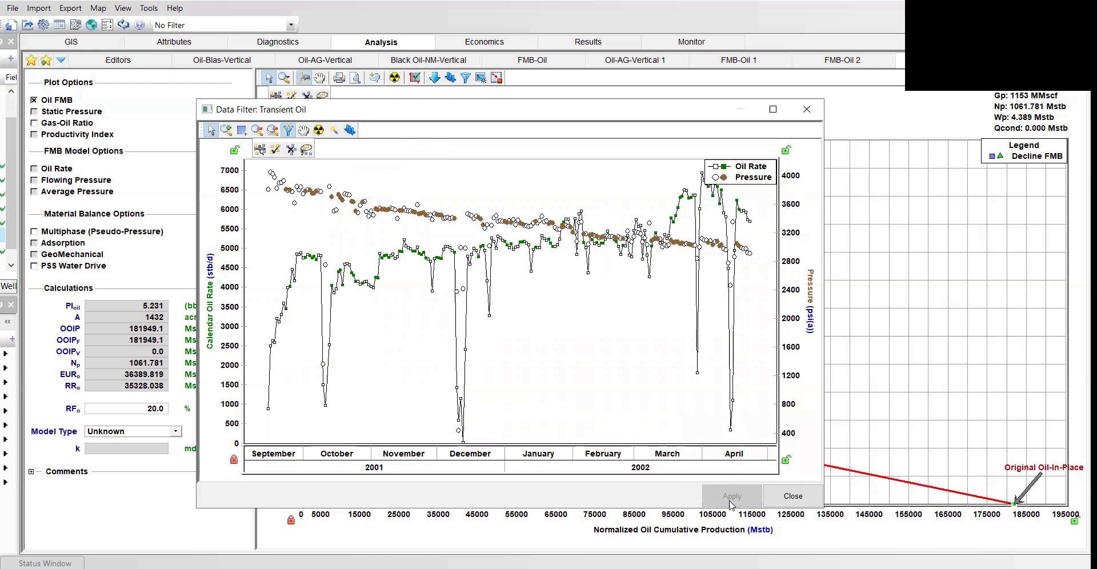
{"action": "left_click", "coordinate": [793, 496]}
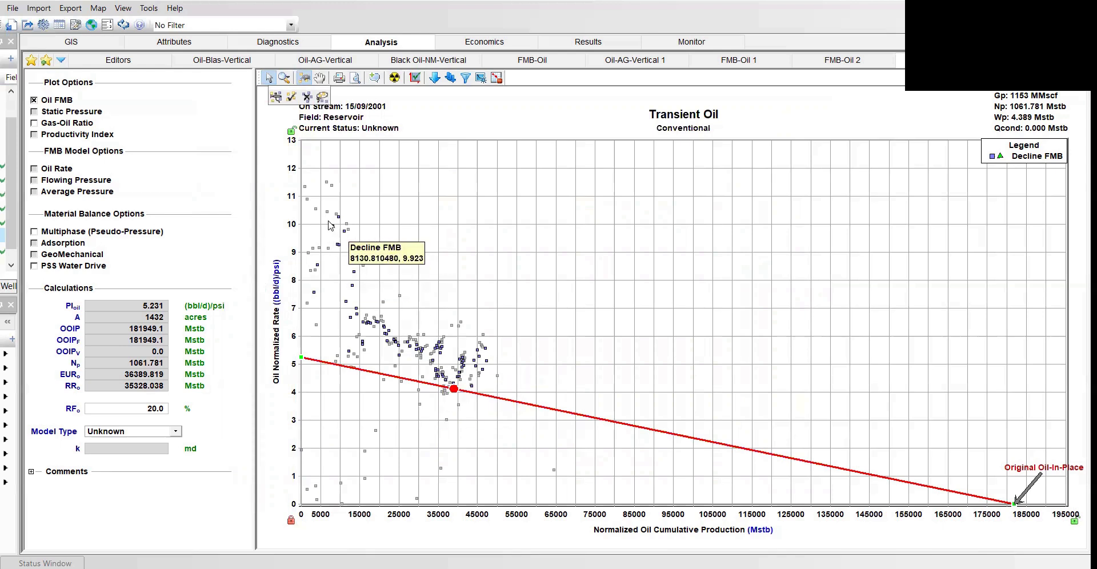
Step: Hide disabled points and fit the line to OOIP 91835.6 Mstb and PI 8.127 (bbl/d)/psi
{"action": "left_click", "coordinate": [498, 79]}
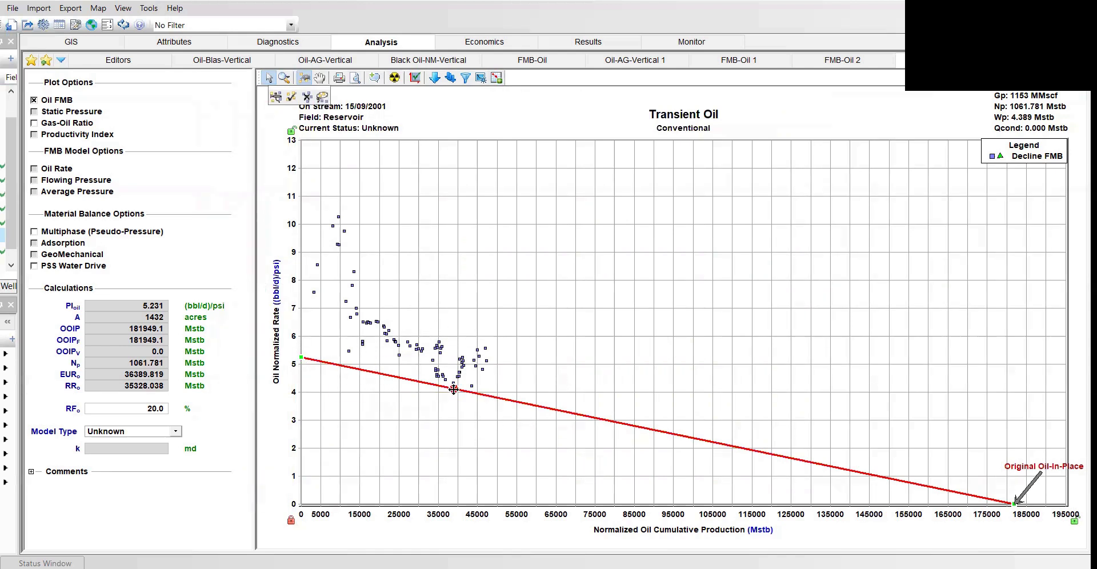
{"action": "left_click_drag", "start_coordinate": [305, 359], "coordinate": [303, 281]}
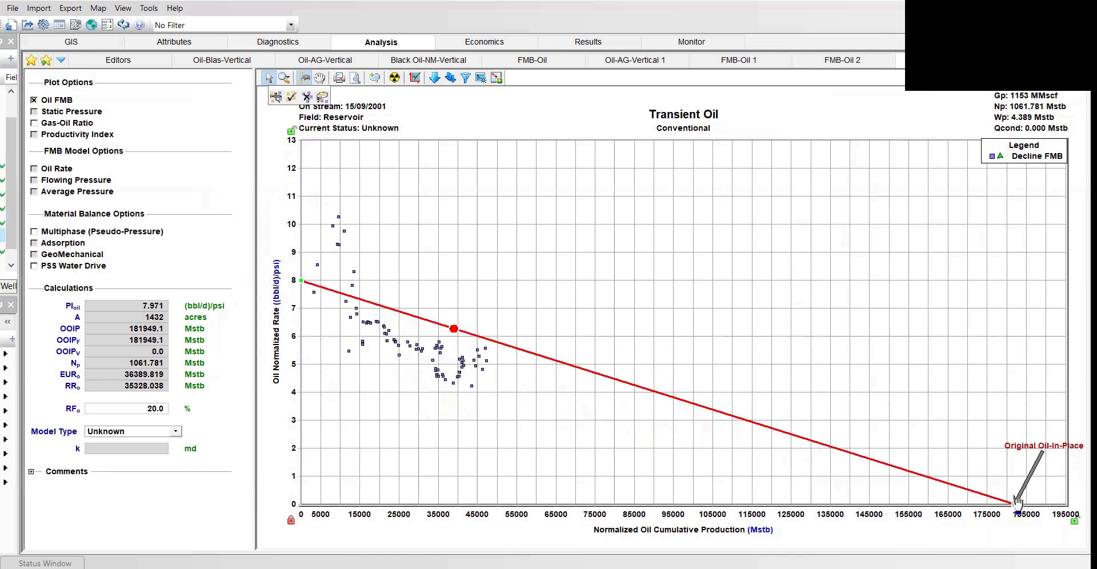
{"action": "left_click_drag", "start_coordinate": [1015, 505], "coordinate": [654, 506]}
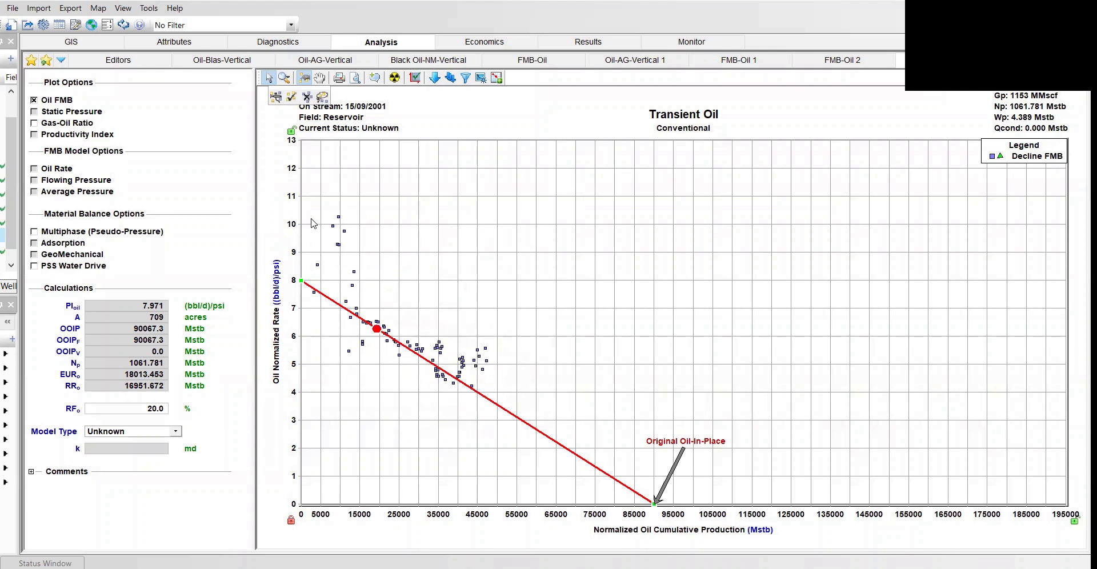
{"action": "mouse_move", "coordinate": [340, 236]}
{"action": "left_click_drag", "start_coordinate": [379, 330], "coordinate": [412, 347]}
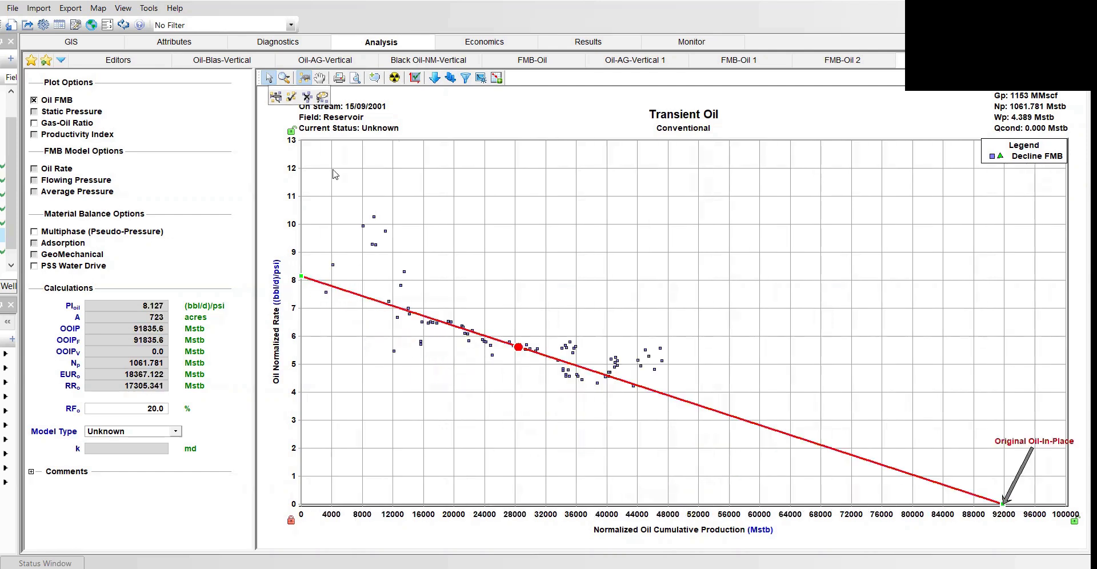
Step: Lasso-fit points for OOIP 94171.2 Mstb and PI 8.426, then extend the x-axis to 280000
{"action": "left_click", "coordinate": [323, 97]}
{"action": "mouse_move", "coordinate": [450, 286]}
{"action": "left_mouse_down"}
{"action": "mouse_move", "coordinate": [400, 350]}
{"action": "mouse_move", "coordinate": [534, 435]}
{"action": "mouse_move", "coordinate": [609, 430]}
{"action": "mouse_move", "coordinate": [615, 392]}
{"action": "mouse_move", "coordinate": [583, 331]}
{"action": "mouse_move", "coordinate": [548, 300]}
{"action": "mouse_move", "coordinate": [450, 286]}
{"action": "left_mouse_up"}
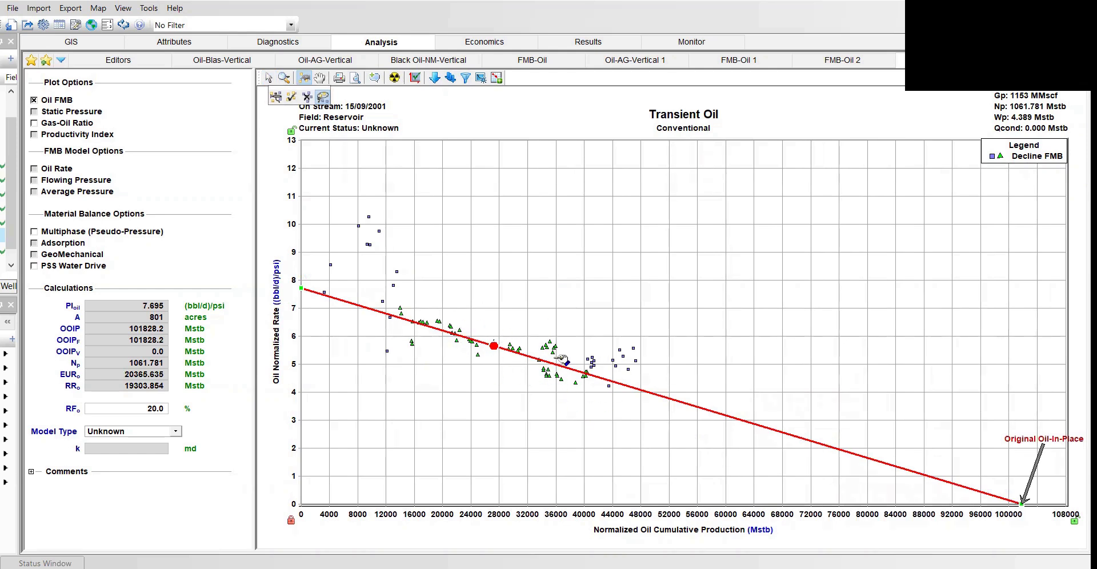
{"action": "left_click", "coordinate": [295, 100]}
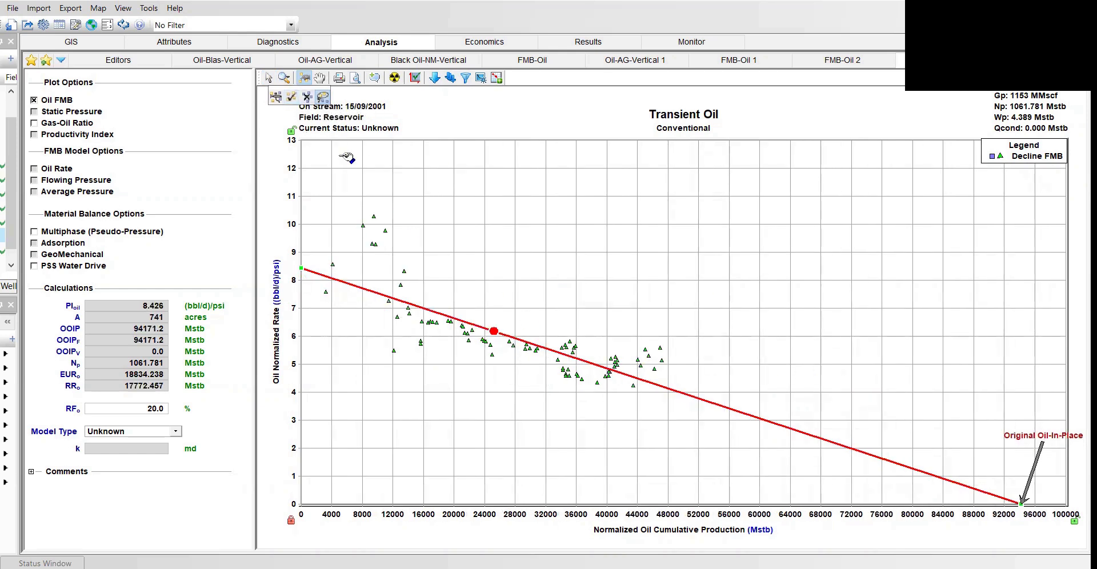
{"action": "left_click", "coordinate": [312, 98]}
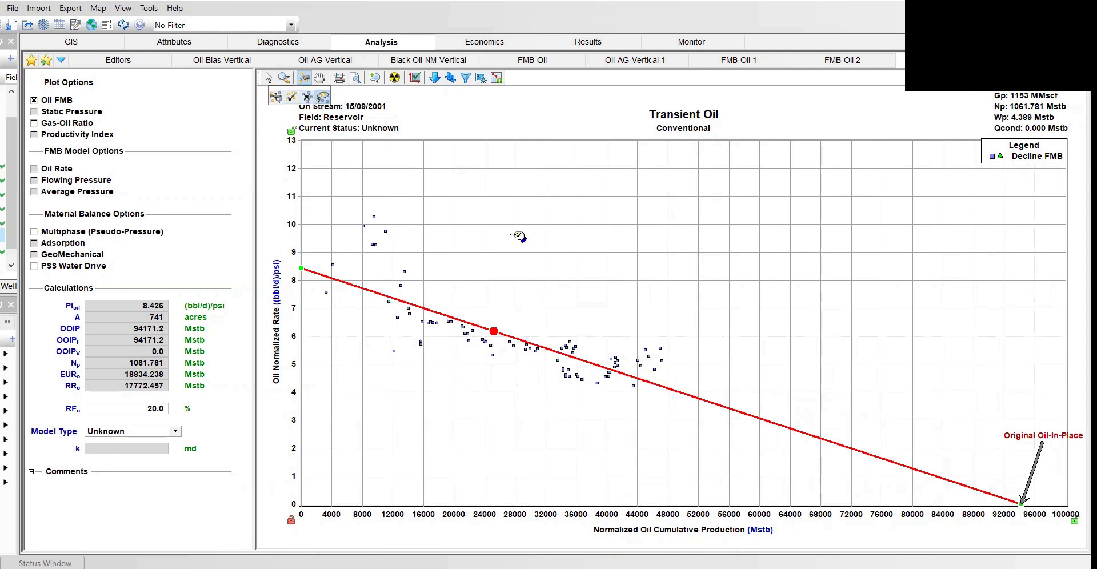
{"action": "left_click_drag", "start_coordinate": [856, 521], "coordinate": [387, 359]}
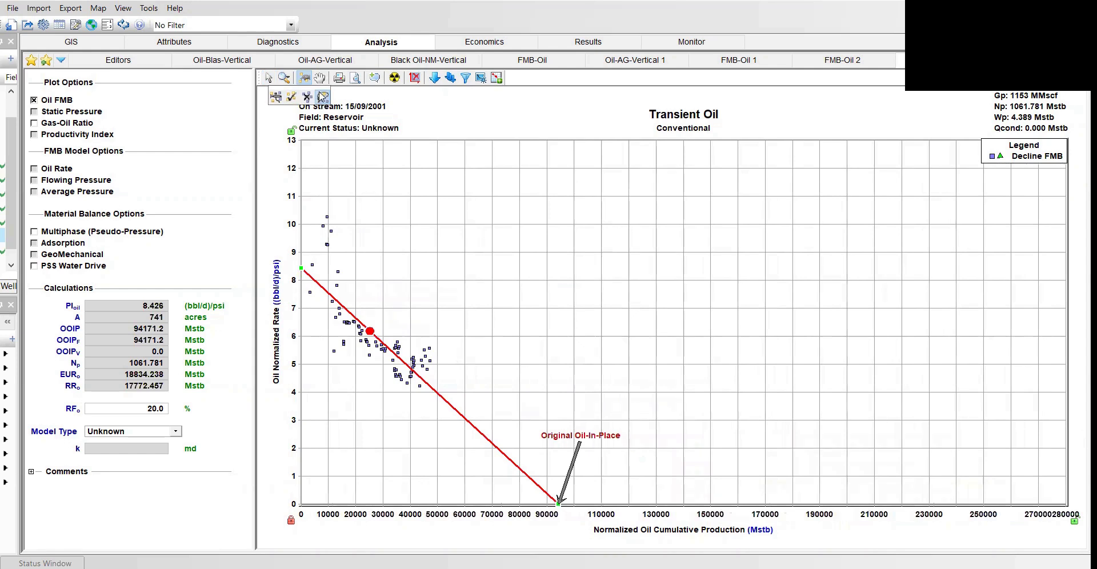
Step: Enable Multiphase (Pseudo-Pressure) and refit the line to OOIP 88043.9 Mstb and PI 7.878
{"action": "left_click", "coordinate": [268, 78]}
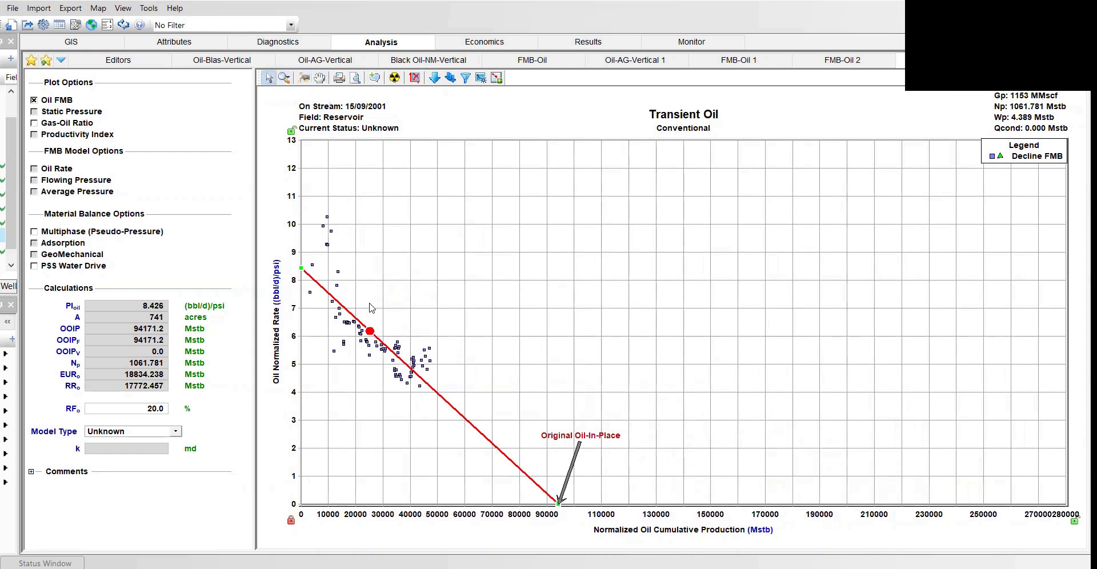
{"action": "left_click_drag", "start_coordinate": [370, 338], "coordinate": [370, 337]}
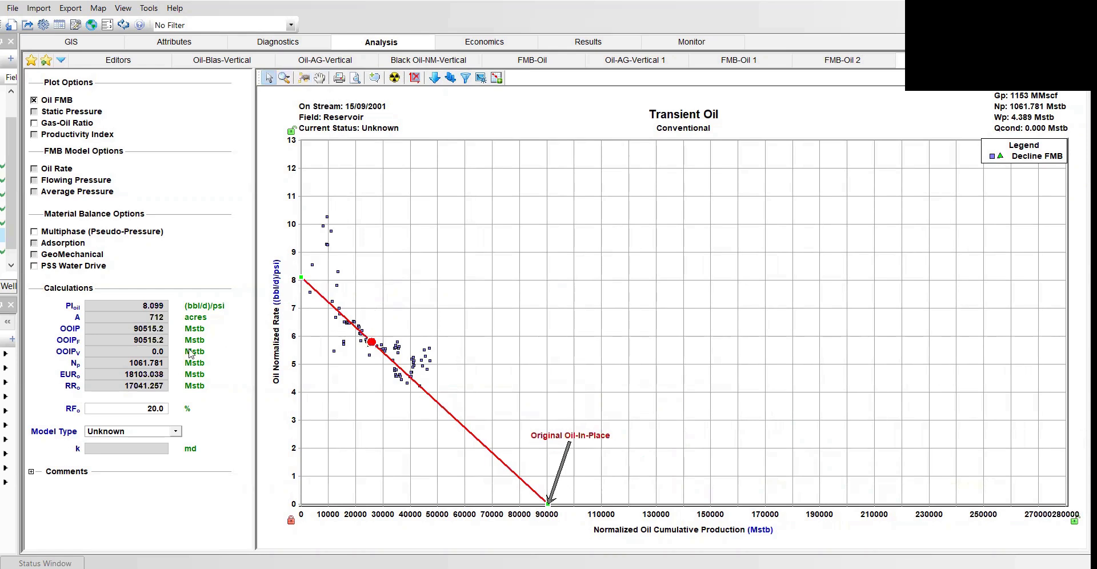
{"action": "left_click", "coordinate": [34, 232]}
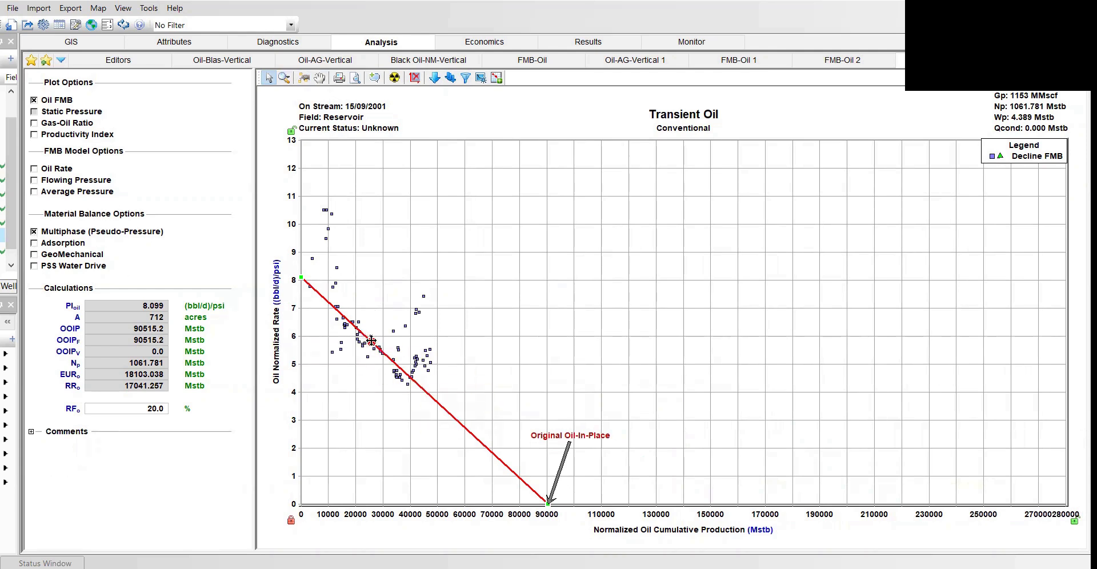
{"action": "left_click_drag", "start_coordinate": [372, 341], "coordinate": [371, 347]}
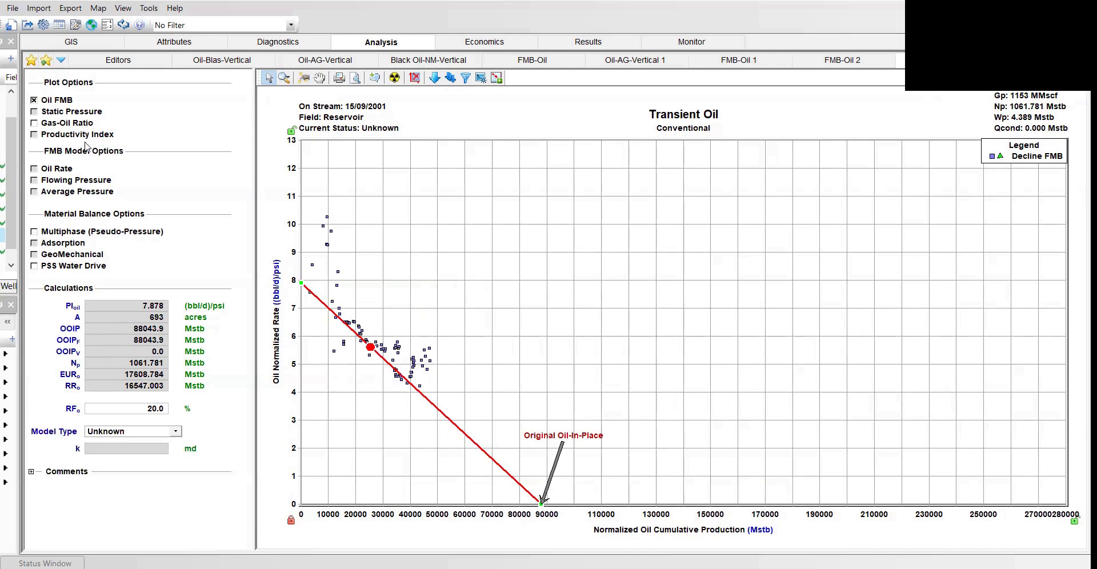
{"action": "left_click", "coordinate": [36, 232]}
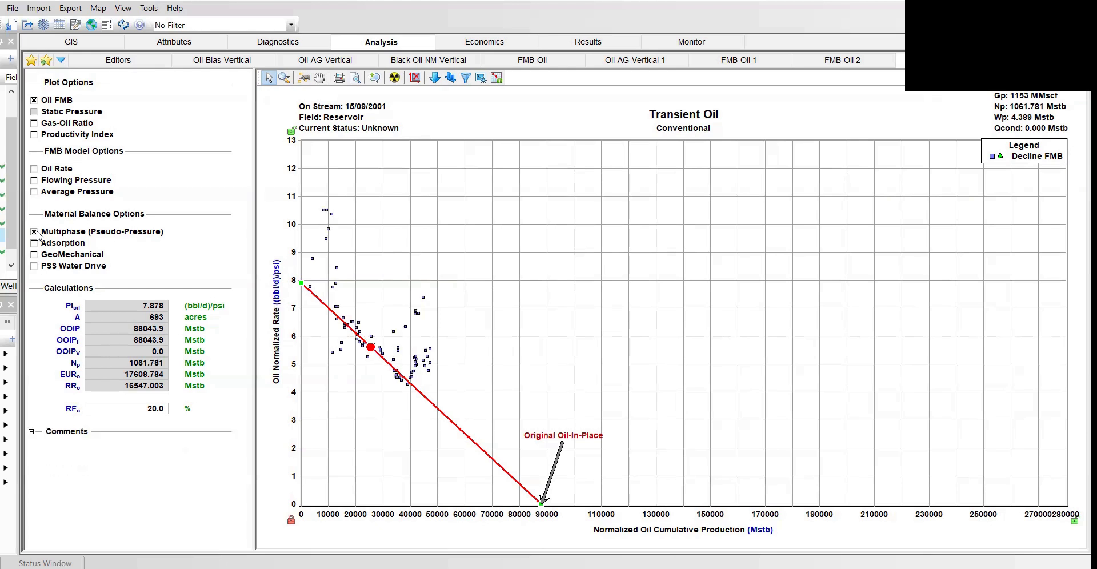
Step: Show Productivity Index without Oil FMB data and inspect points against the 7.878 line
{"action": "left_click", "coordinate": [34, 135]}
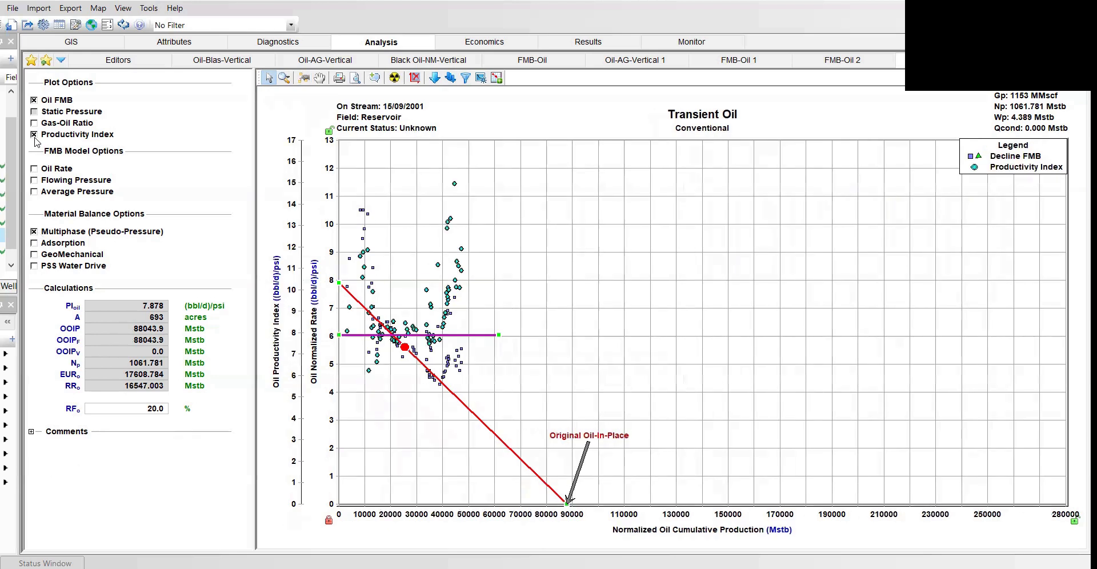
{"action": "mouse_move", "coordinate": [421, 300]}
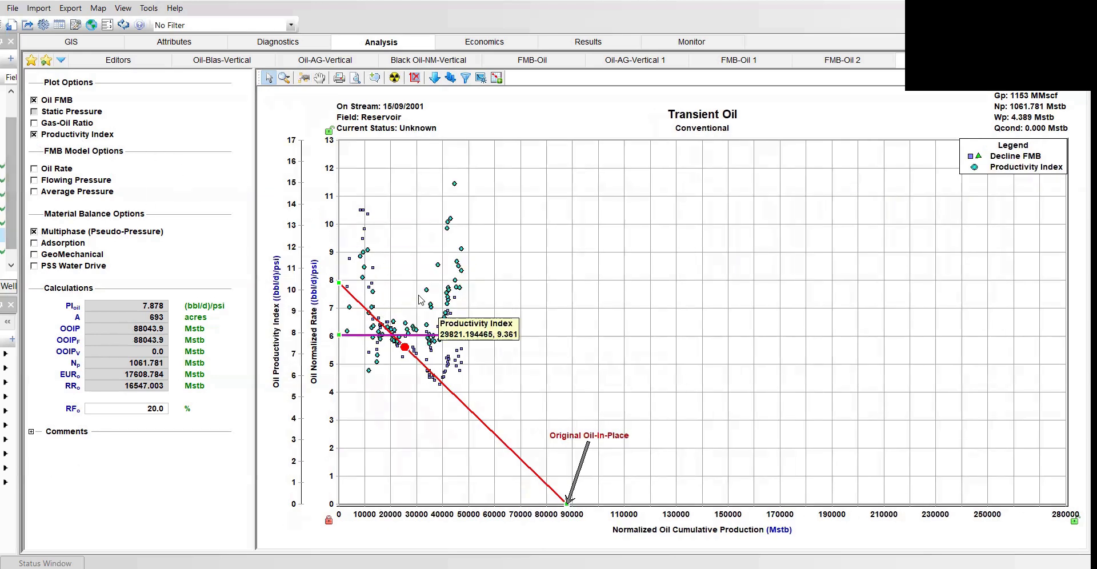
{"action": "left_click", "coordinate": [35, 100]}
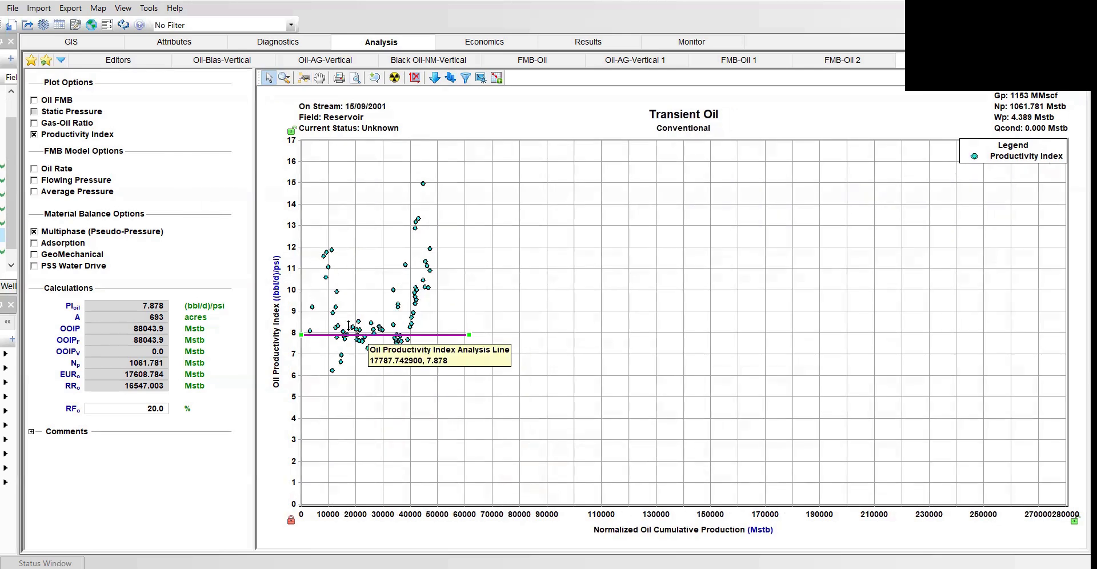
{"action": "mouse_move", "coordinate": [361, 342]}
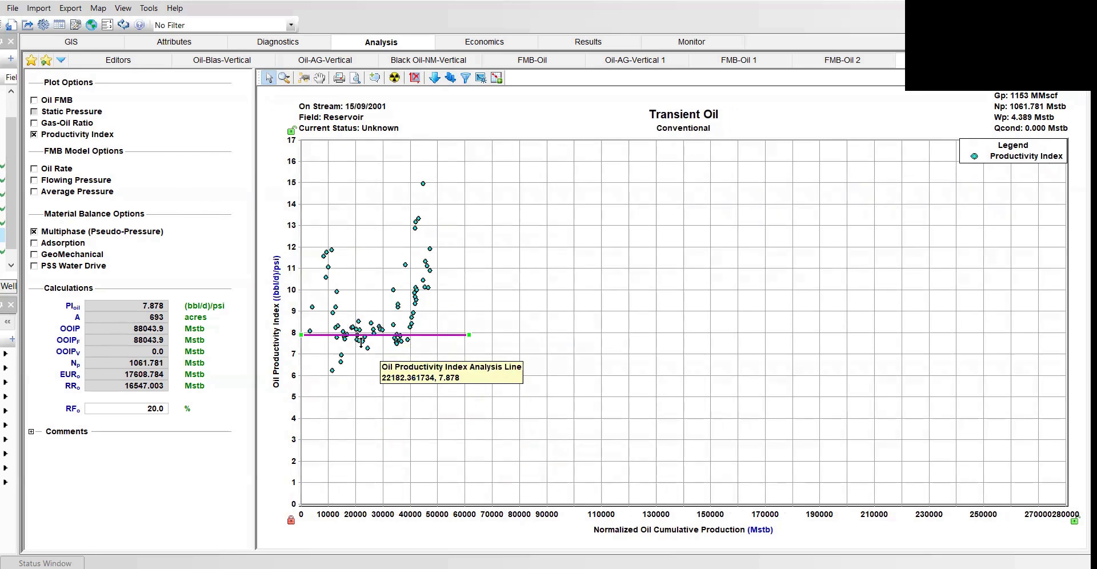
{"action": "mouse_move", "coordinate": [414, 296]}
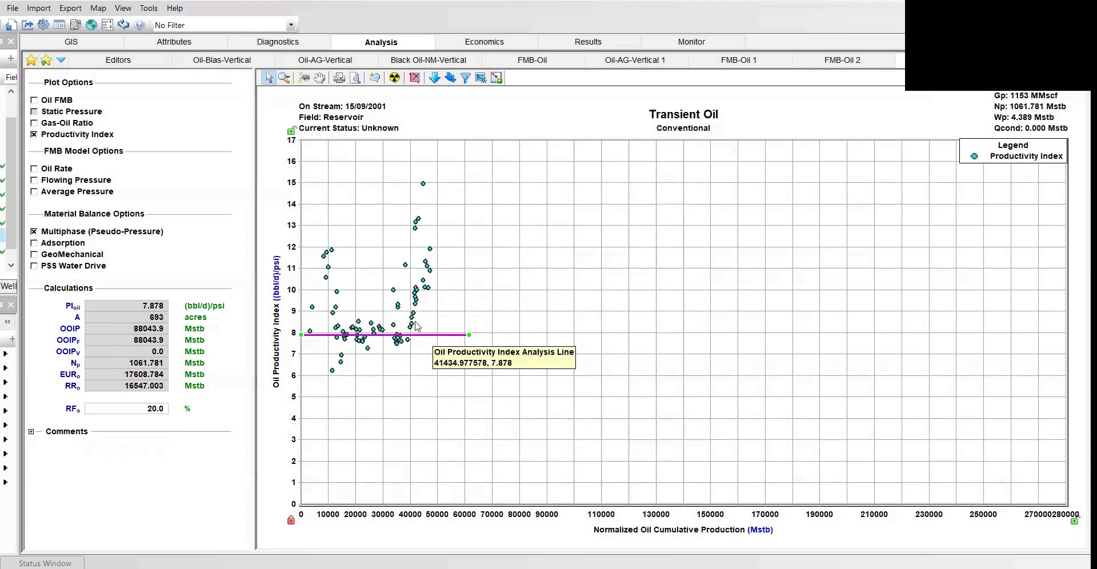
{"action": "mouse_move", "coordinate": [413, 319]}
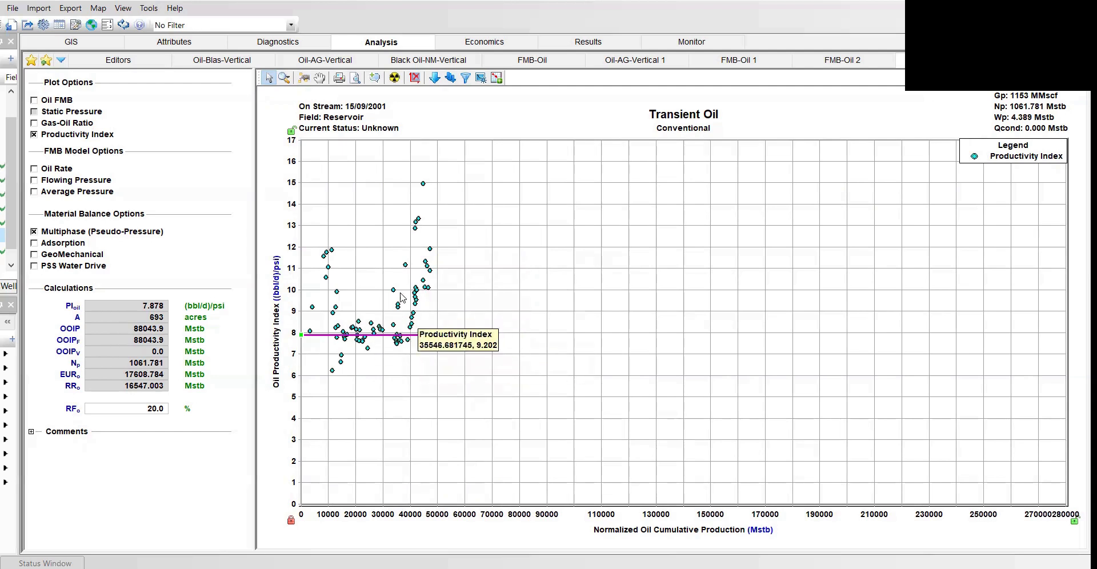
{"action": "mouse_move", "coordinate": [400, 350]}
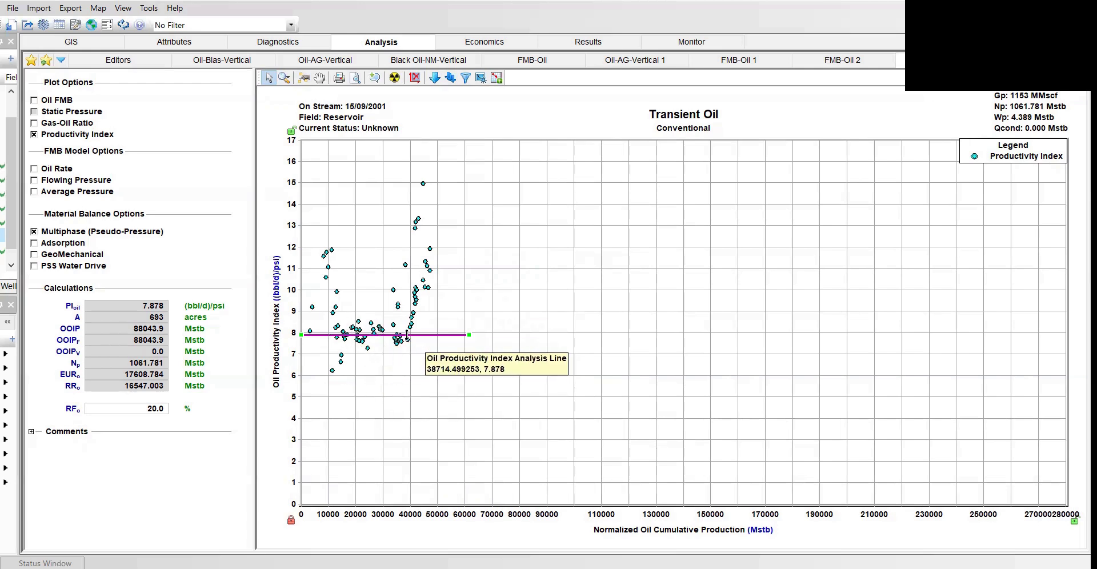
{"action": "mouse_move", "coordinate": [430, 272]}
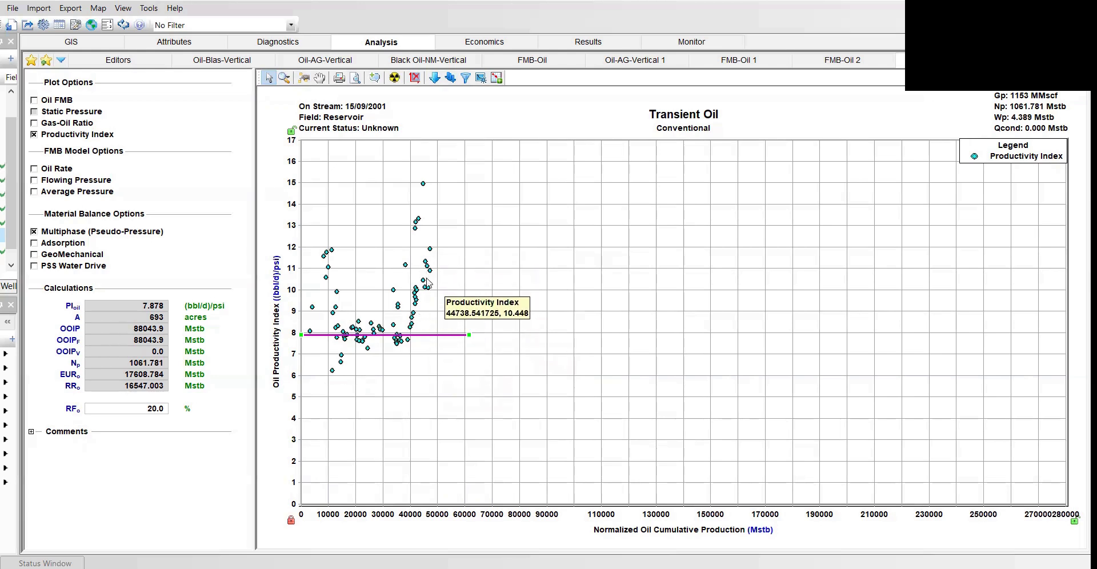
Step: Extend the Productivity Index y-axis to span 0–160 (bbl/d)/psi
{"action": "left_click_drag", "start_coordinate": [288, 332], "coordinate": [288, 223]}
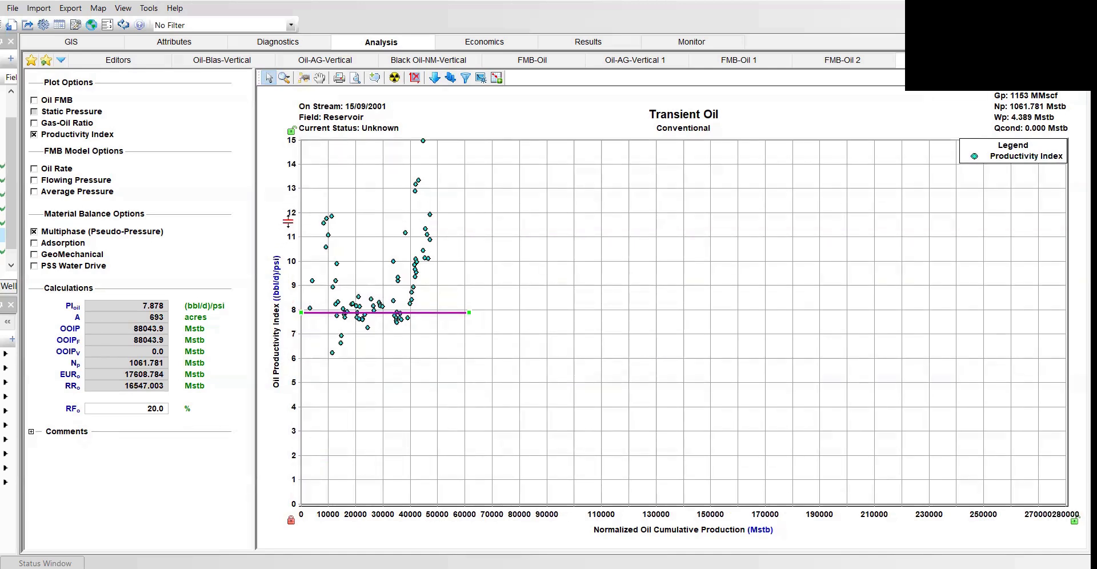
{"action": "left_click_drag", "start_coordinate": [288, 221], "coordinate": [288, 459]}
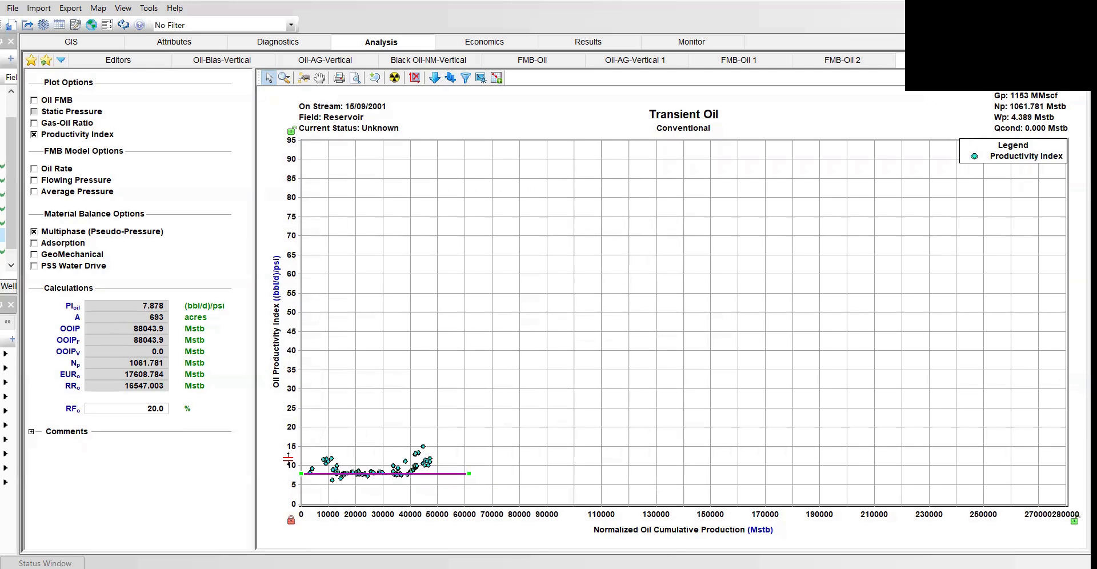
{"action": "left_click_drag", "start_coordinate": [293, 346], "coordinate": [308, 426]}
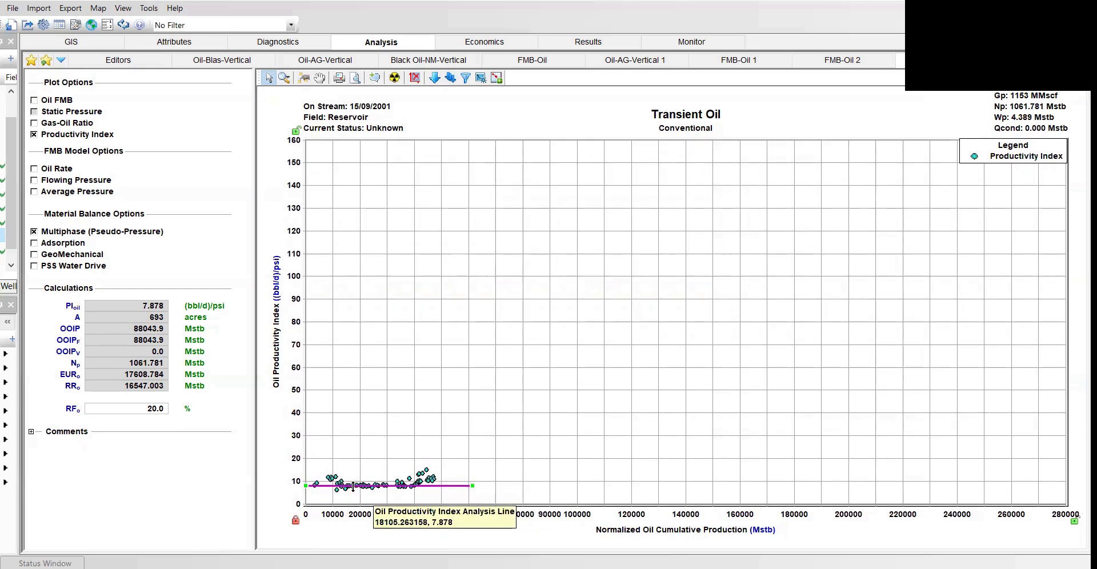
{"action": "mouse_move", "coordinate": [420, 479]}
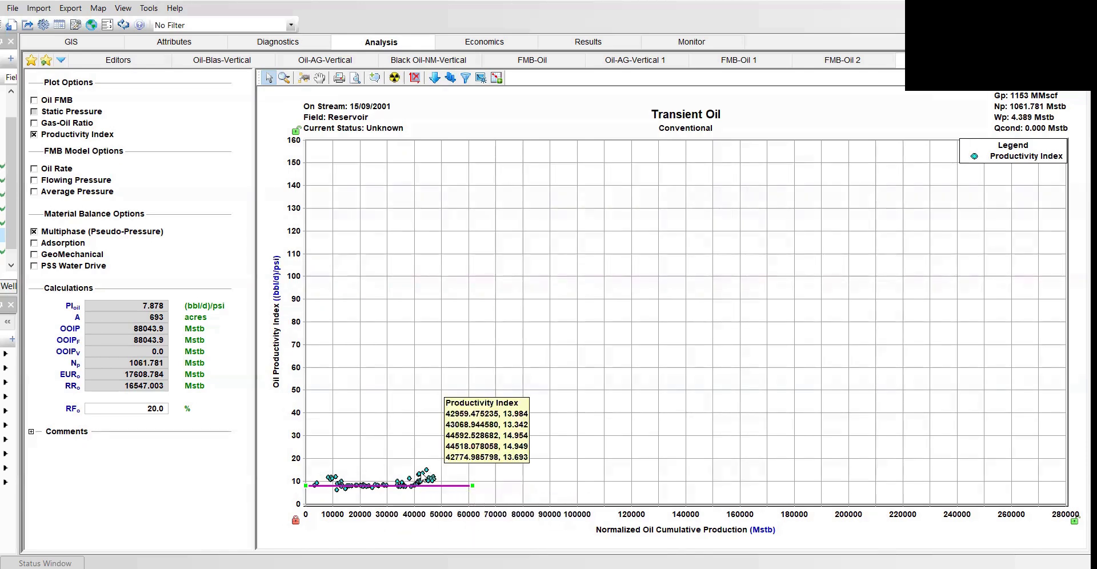
Step: Re-show the oil FMB data beside the PI points and refit the OOIP line to 90699.6 Mstb
{"action": "left_click", "coordinate": [34, 100]}
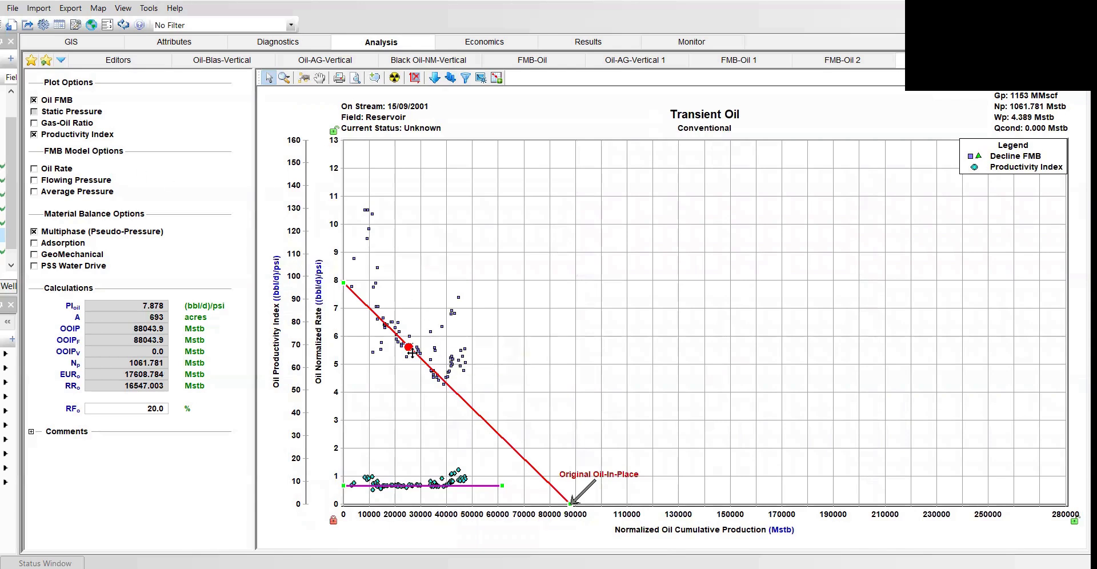
{"action": "left_click_drag", "start_coordinate": [409, 347], "coordinate": [410, 341]}
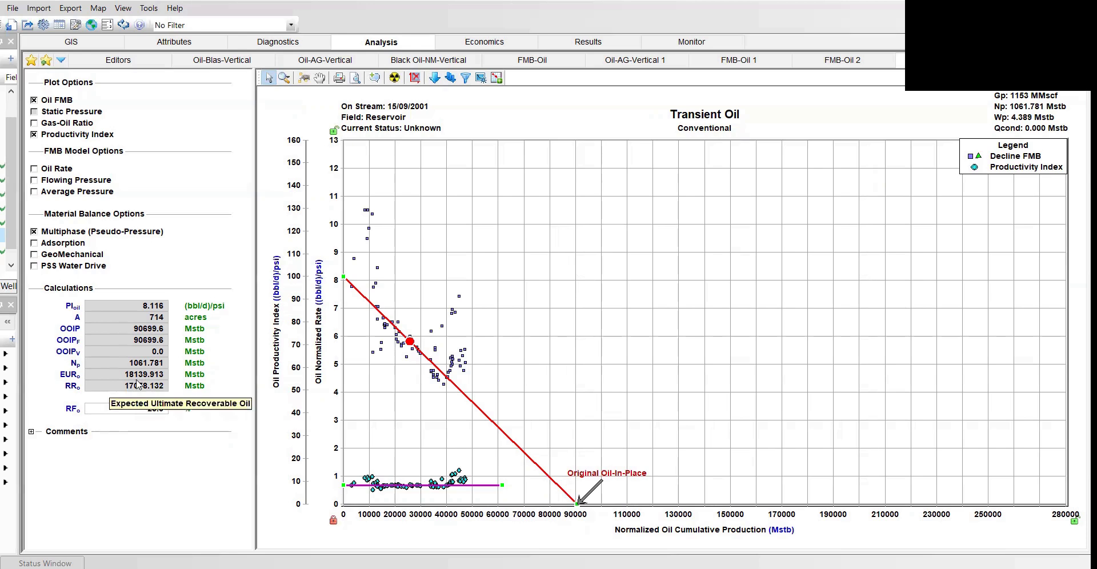
Step: Add the modelled oil rate and flowing pressure curves to the plot
{"action": "left_click", "coordinate": [34, 169]}
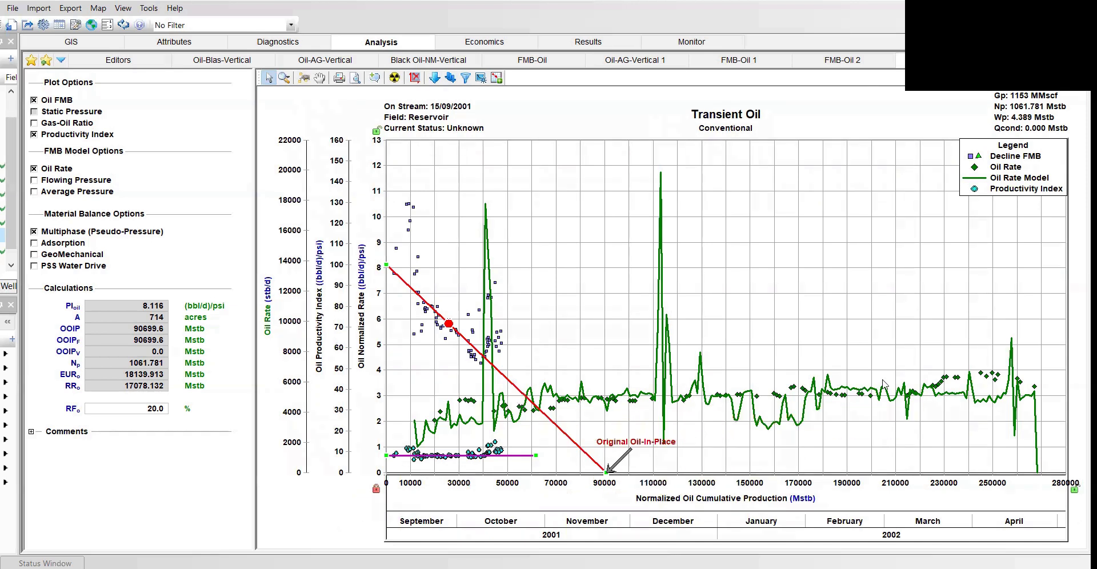
{"action": "mouse_move", "coordinate": [850, 388]}
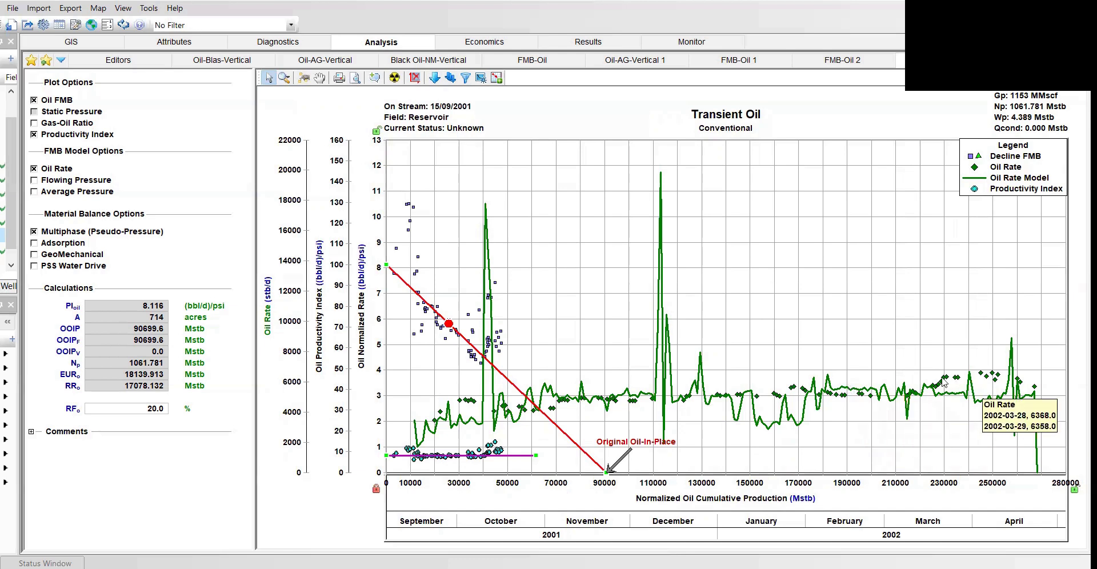
{"action": "mouse_move", "coordinate": [983, 380]}
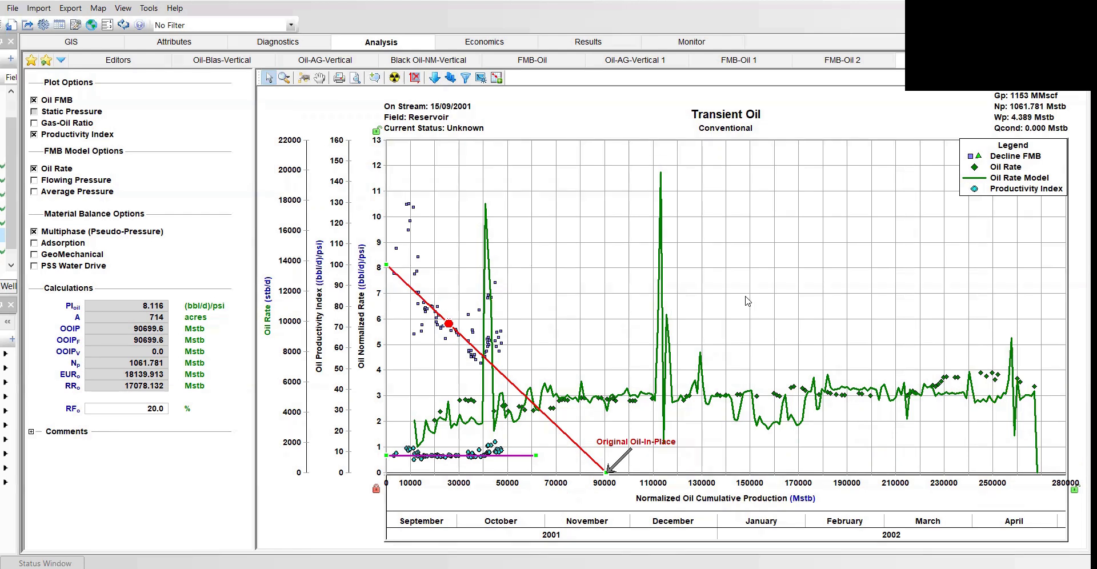
{"action": "left_click", "coordinate": [34, 181]}
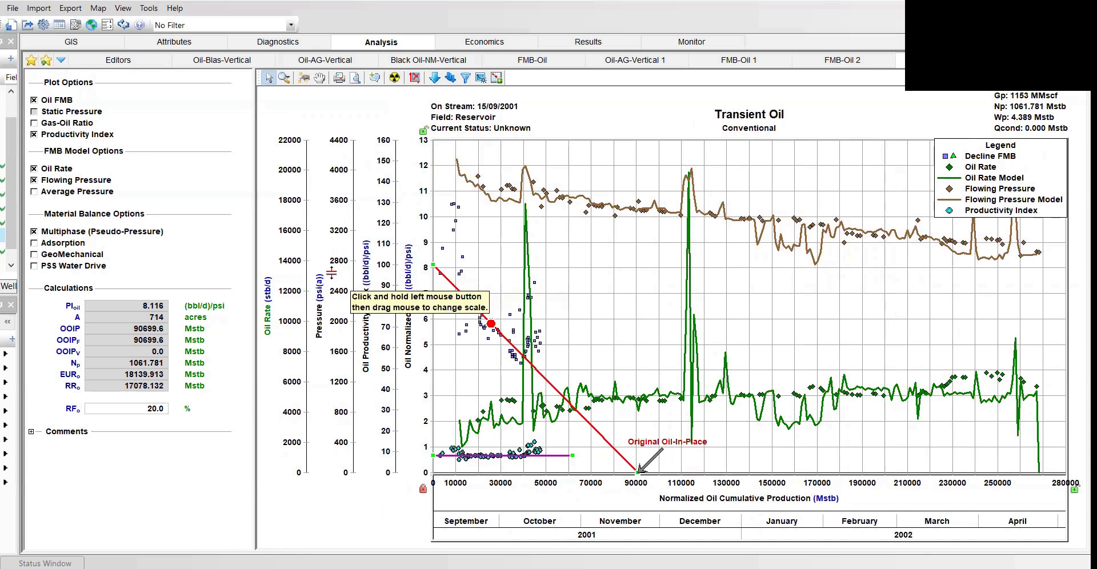
Step: Rescale the productivity index axis to 0–180 and the pressure axis to 0–6500
{"action": "left_click", "coordinate": [421, 280]}
{"action": "left_click_drag", "start_coordinate": [422, 280], "coordinate": [384, 295]}
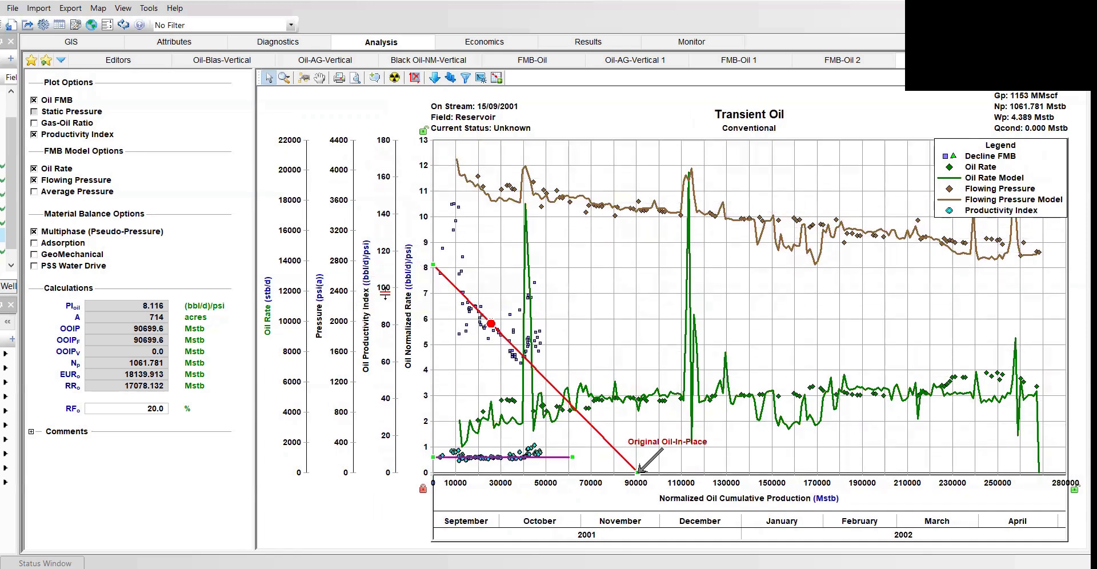
{"action": "left_click_drag", "start_coordinate": [334, 320], "coordinate": [338, 350]}
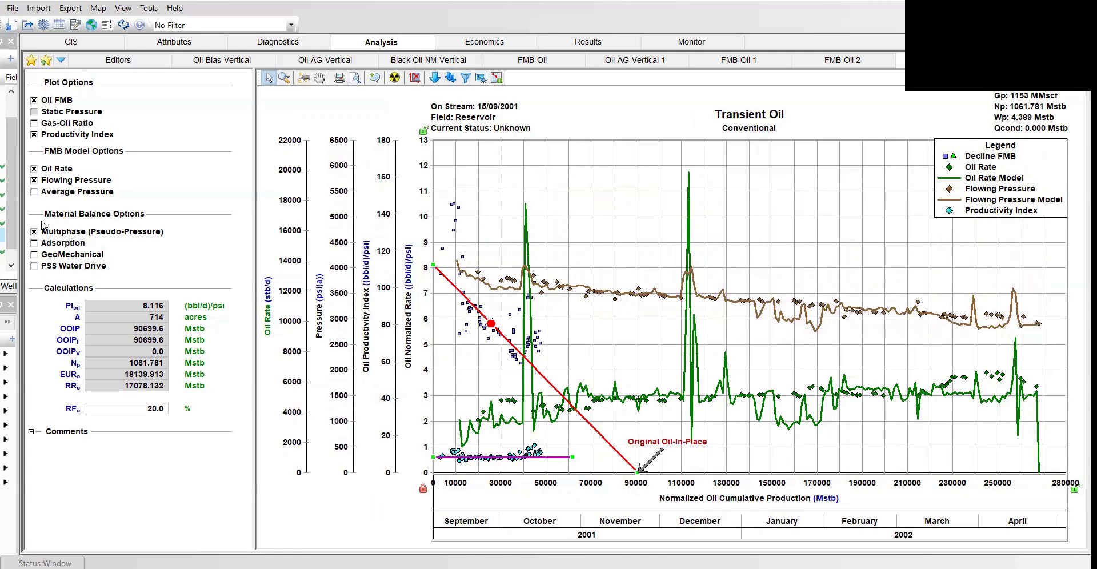
Step: Plot average pressure, rescale the pressure axis, and refit lines to OOIP 87472.8 Mstb, PI 8.969
{"action": "left_click", "coordinate": [34, 193]}
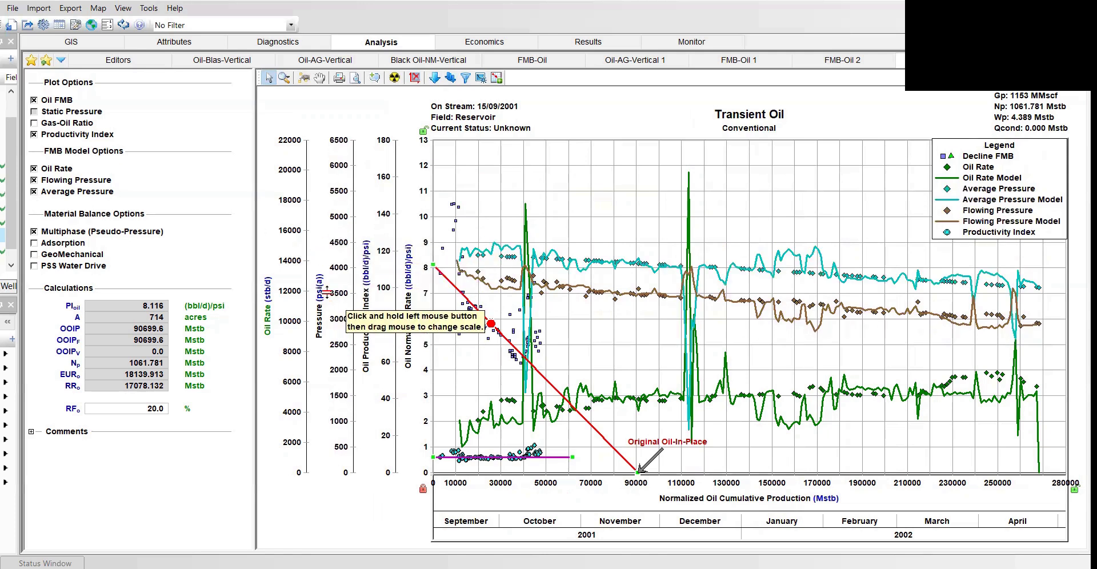
{"action": "left_click_drag", "start_coordinate": [326, 304], "coordinate": [328, 276]}
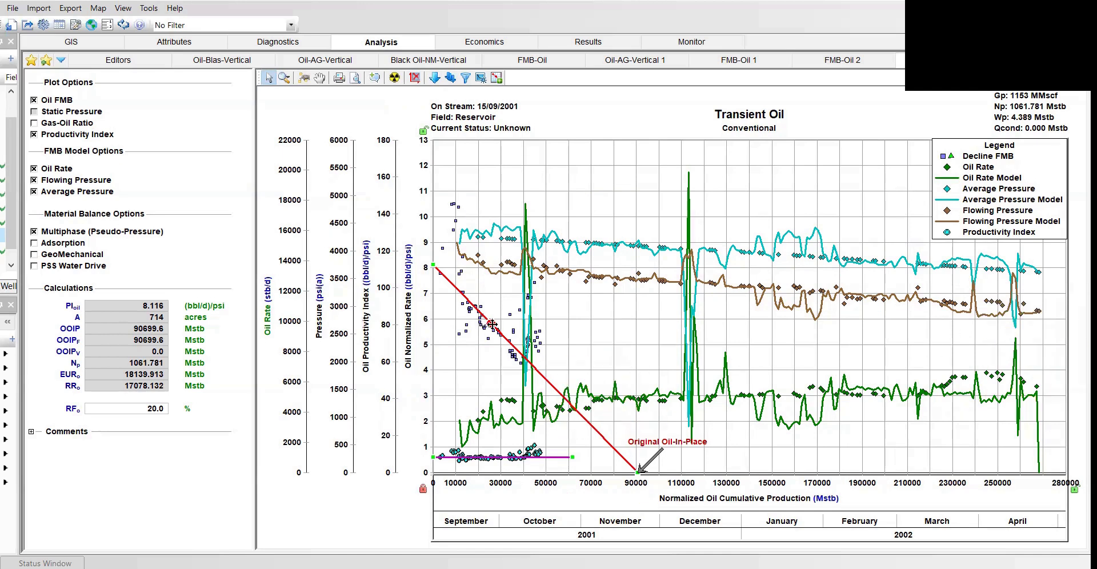
{"action": "mouse_move", "coordinate": [491, 324]}
{"action": "left_mouse_down"}
{"action": "mouse_move", "coordinate": [503, 308]}
{"action": "mouse_move", "coordinate": [495, 333]}
{"action": "left_mouse_up"}
{"action": "mouse_move", "coordinate": [487, 460]}
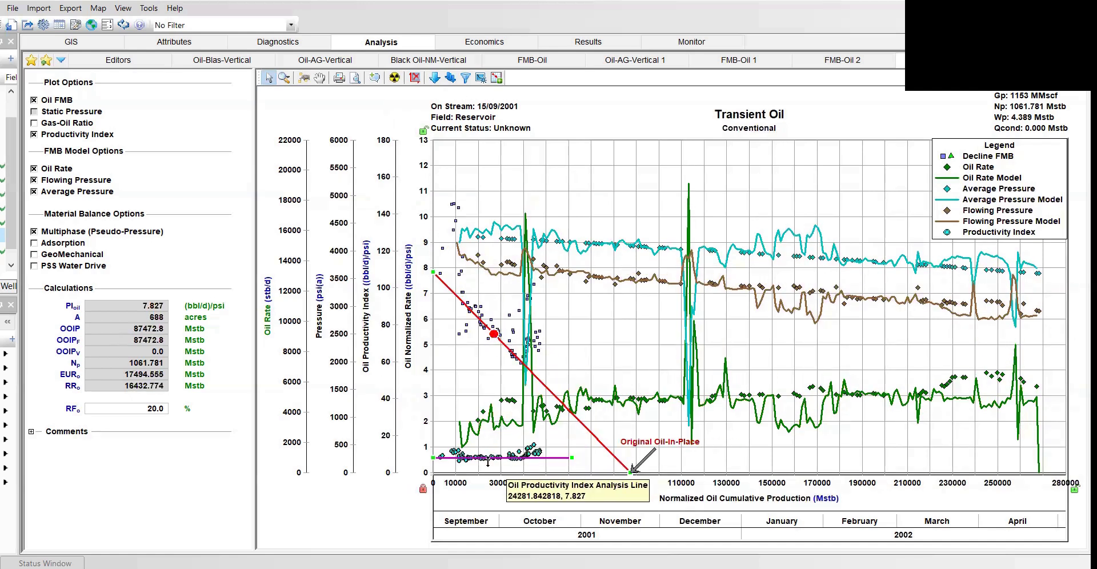
{"action": "left_click_drag", "start_coordinate": [487, 462], "coordinate": [487, 454]}
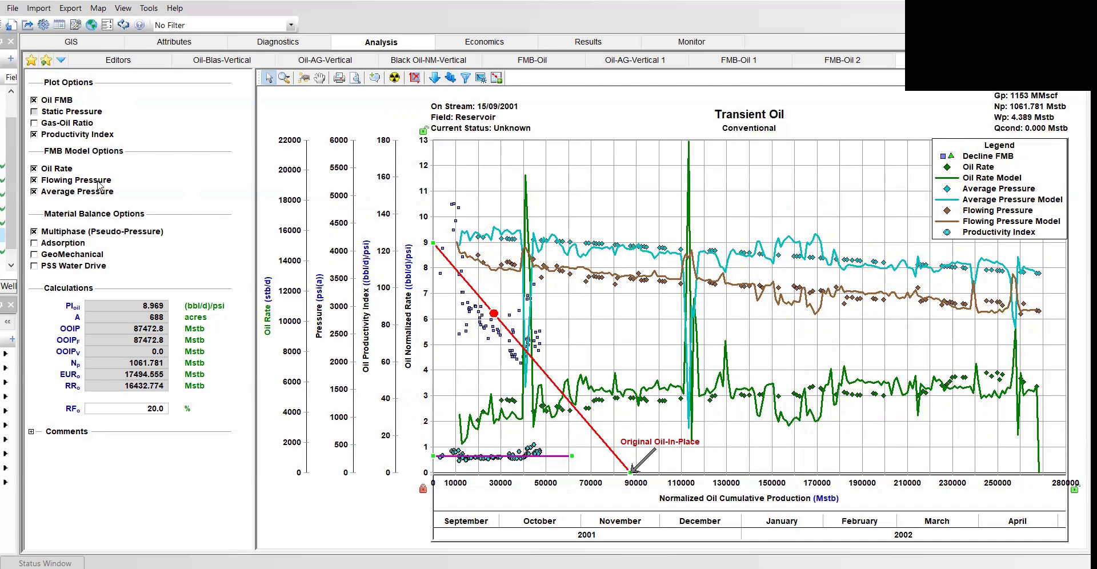
Step: Toggle Oil FMB off and back on, then refit the FMB line to OOIP 80070.4 Mstb
{"action": "left_click", "coordinate": [34, 101]}
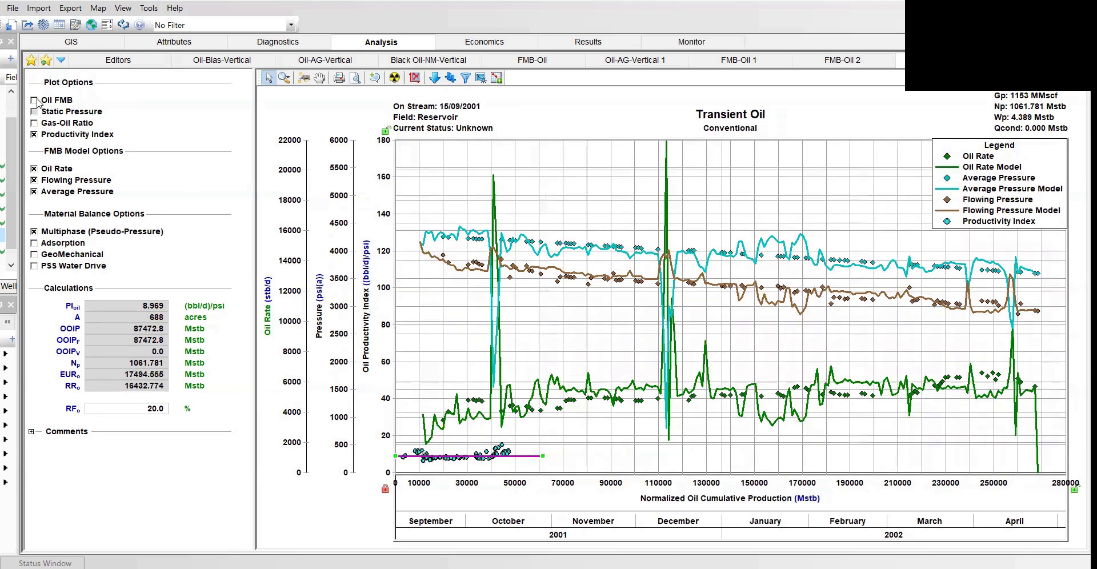
{"action": "left_click", "coordinate": [34, 101]}
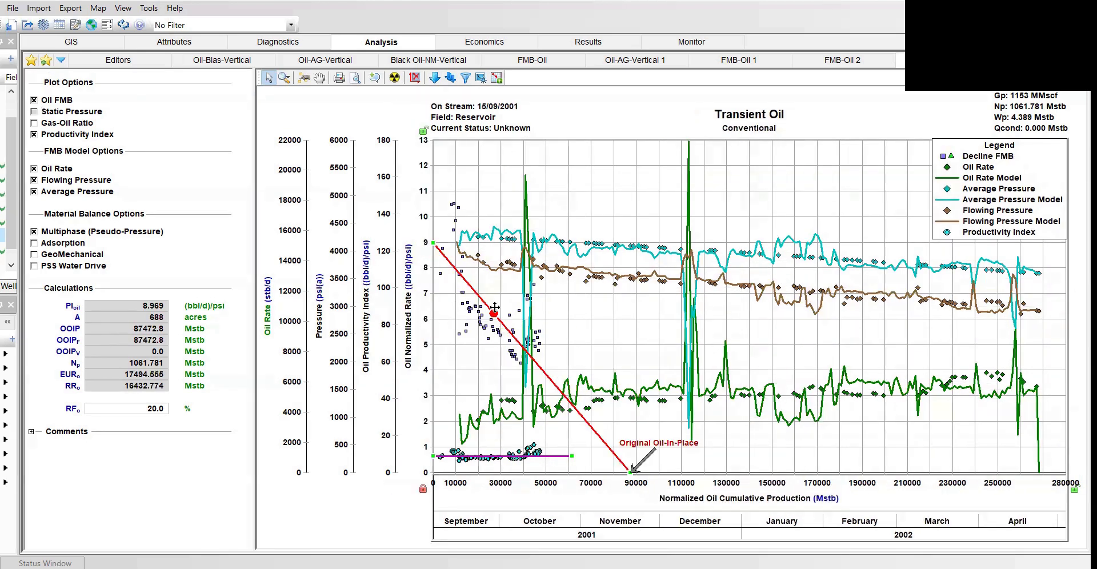
{"action": "left_click_drag", "start_coordinate": [494, 309], "coordinate": [496, 336]}
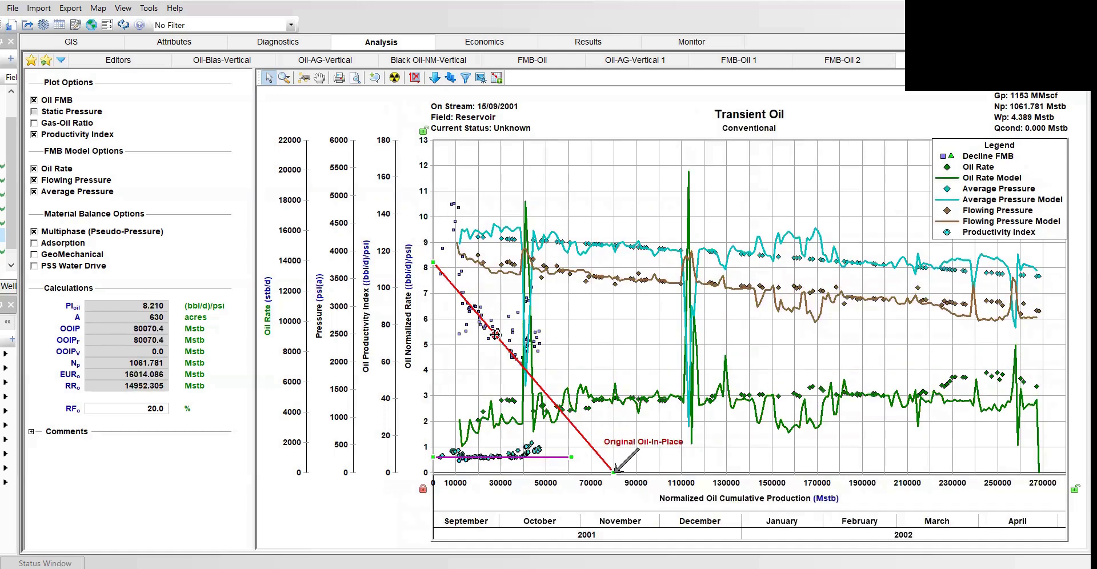
Step: Repeatedly adjust the FMB and PI lines and rescale axes until OOIP is 82391.2 Mstb, PI 8.309
{"action": "left_click_drag", "start_coordinate": [503, 457], "coordinate": [504, 454]}
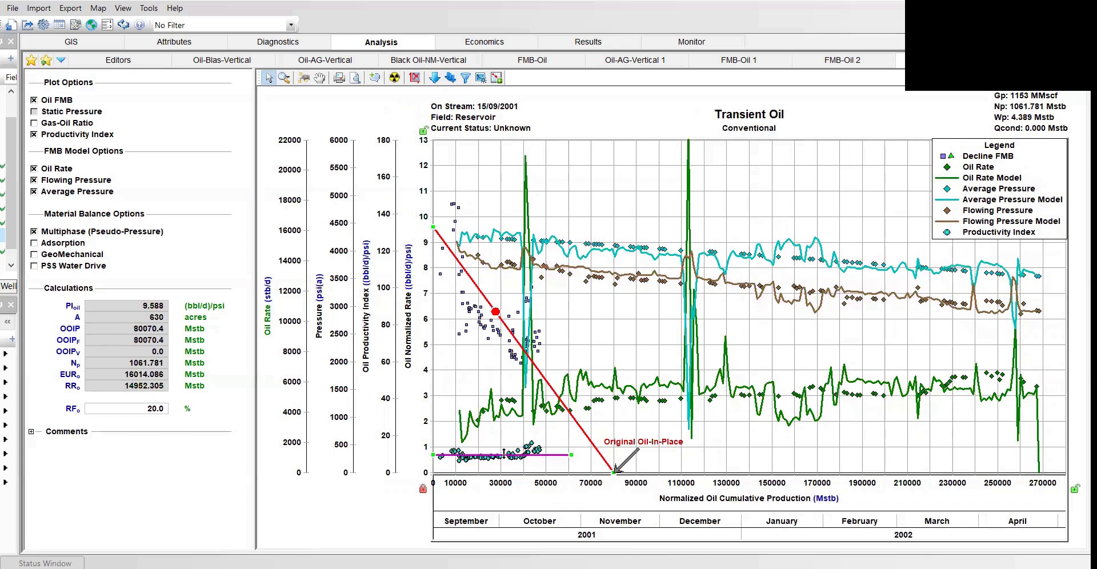
{"action": "left_click_drag", "start_coordinate": [496, 312], "coordinate": [495, 333]}
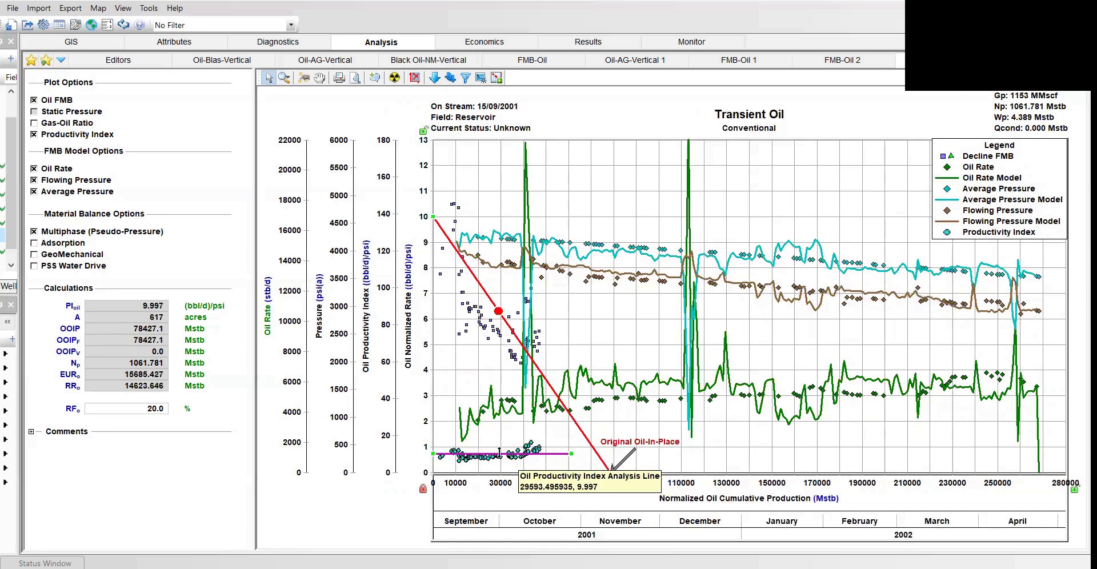
{"action": "left_click_drag", "start_coordinate": [500, 456], "coordinate": [500, 457]}
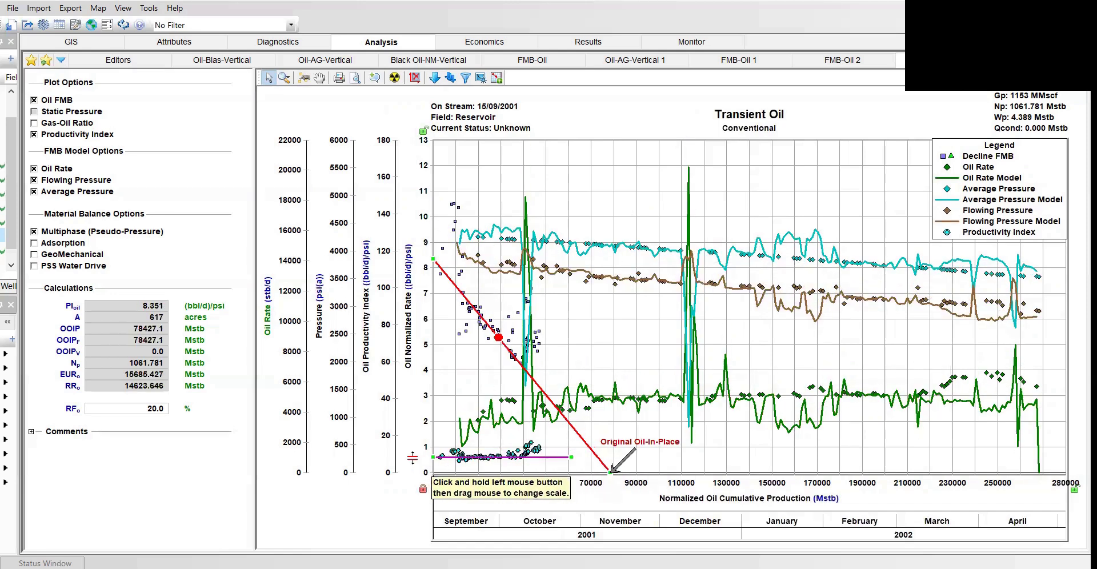
{"action": "left_click_drag", "start_coordinate": [393, 443], "coordinate": [402, 248]}
{"action": "left_click_drag", "start_coordinate": [476, 368], "coordinate": [477, 360]}
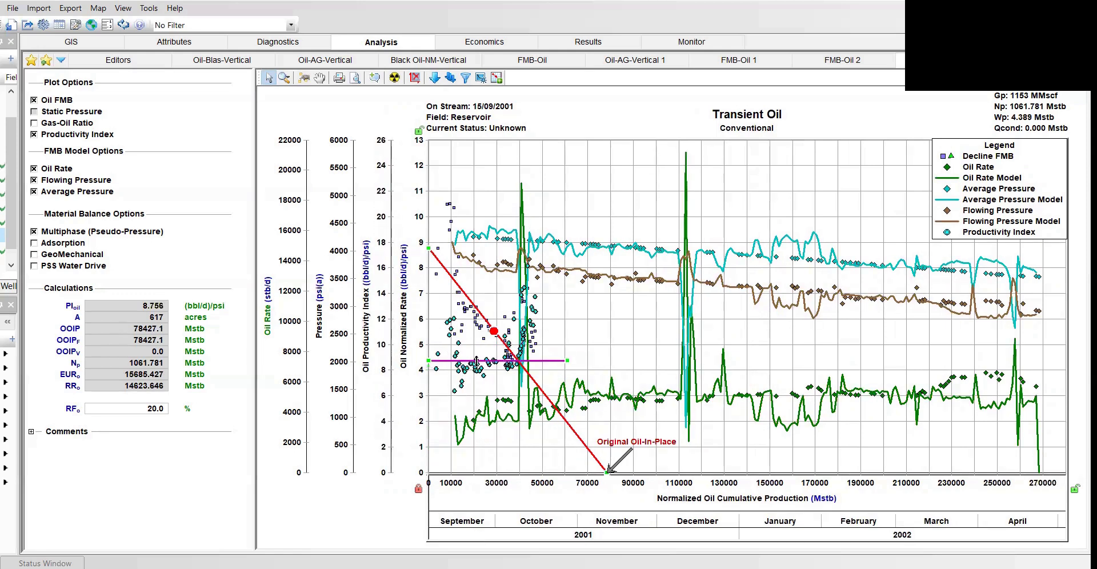
{"action": "left_click_drag", "start_coordinate": [422, 332], "coordinate": [491, 286]}
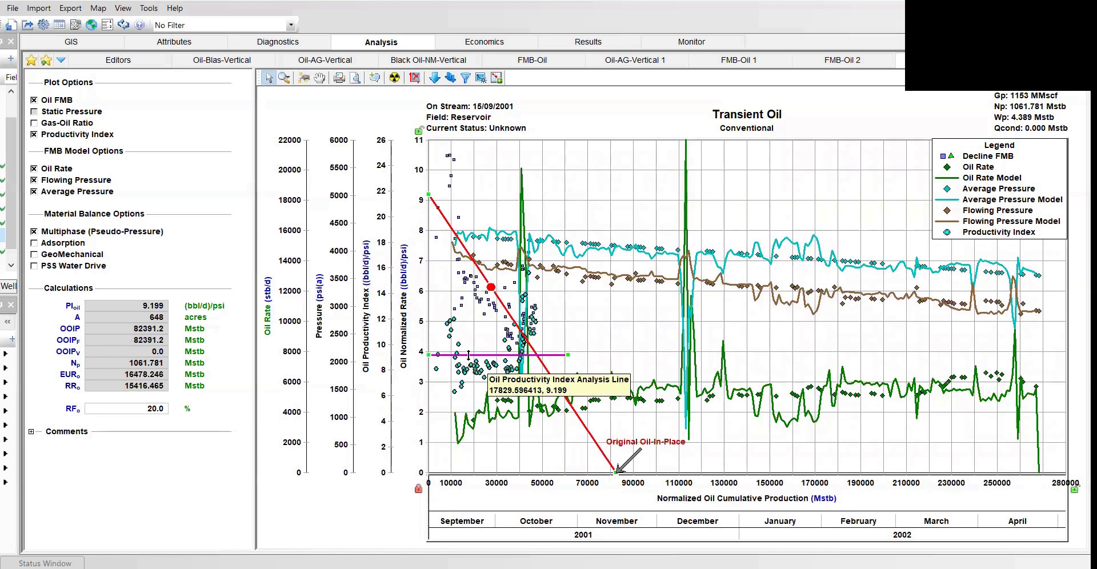
{"action": "left_click_drag", "start_coordinate": [468, 355], "coordinate": [468, 366]}
{"action": "left_click_drag", "start_coordinate": [424, 303], "coordinate": [384, 464]}
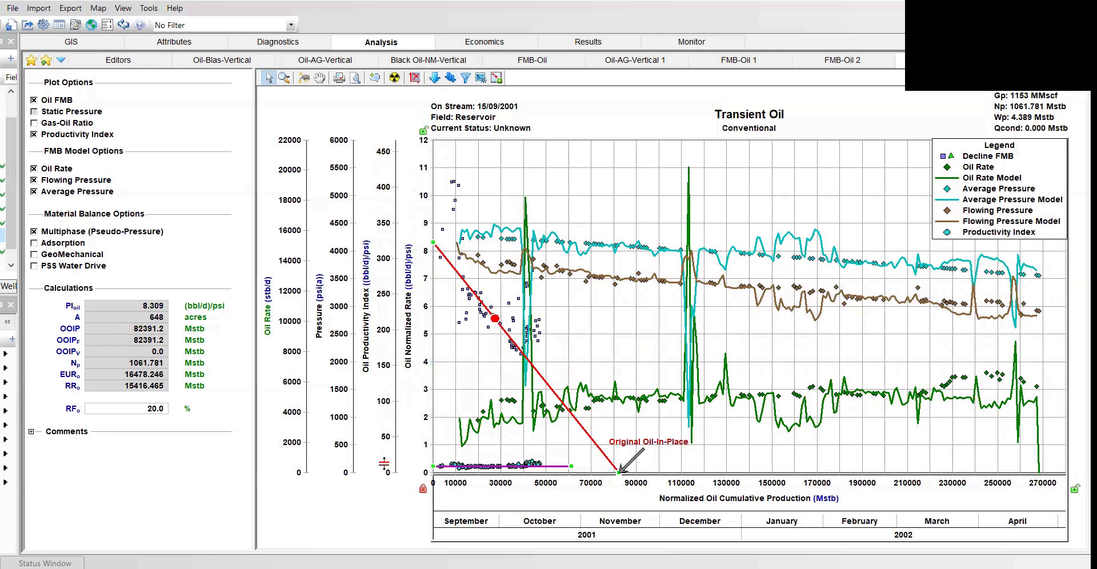
Step: Refit the FMB and PI lines with the PI axis back at 0–180, giving OOIP 82517.9 Mstb
{"action": "left_click_drag", "start_coordinate": [495, 318], "coordinate": [494, 312]}
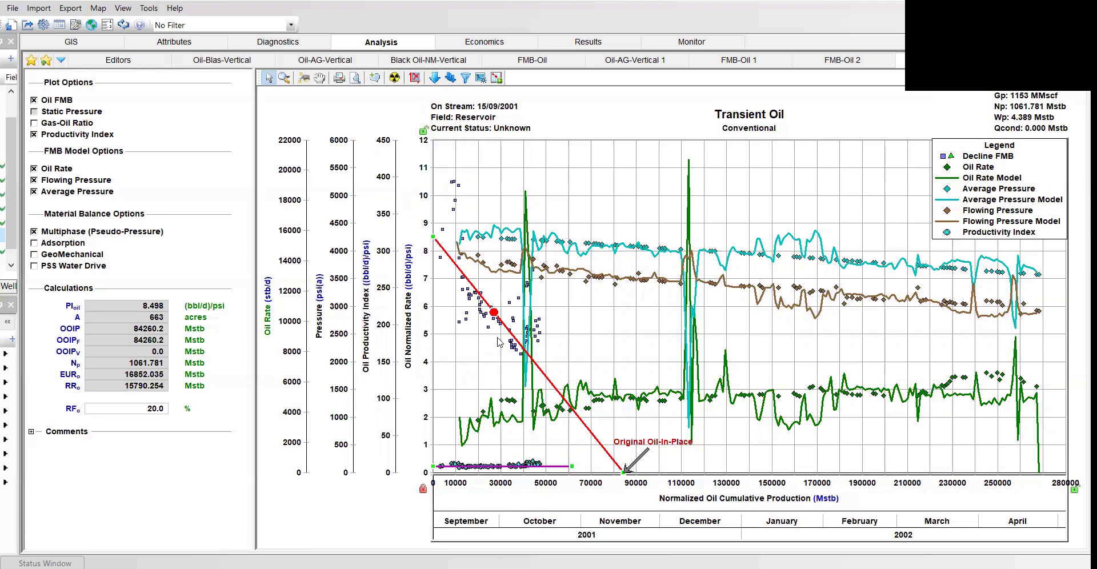
{"action": "left_click_drag", "start_coordinate": [492, 466], "coordinate": [491, 466]}
{"action": "left_click_drag", "start_coordinate": [392, 451], "coordinate": [390, 426]}
{"action": "left_click_drag", "start_coordinate": [495, 313], "coordinate": [495, 319]}
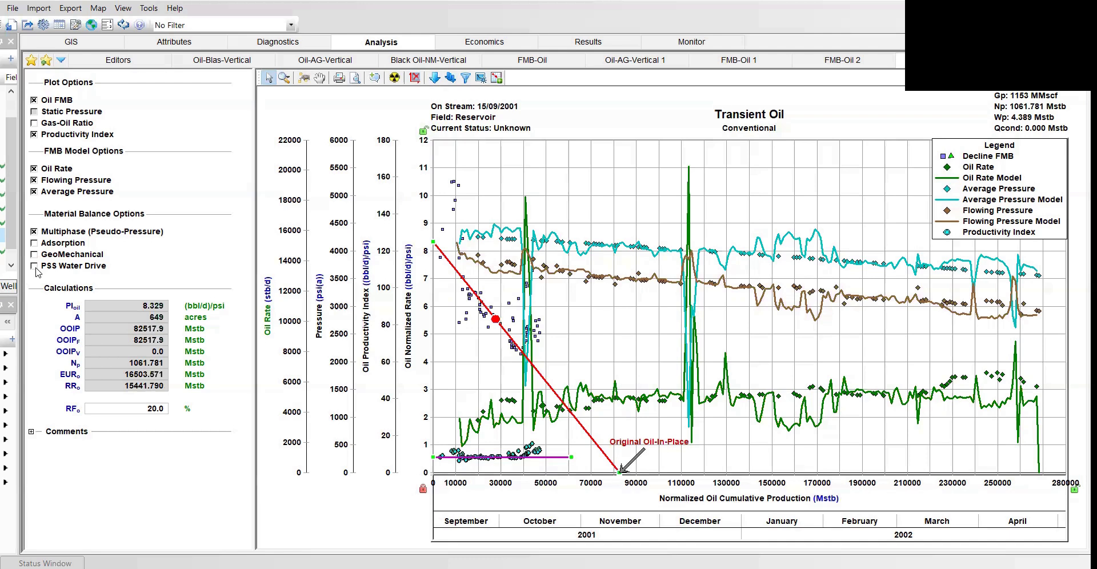
Step: Enable PSS water drive with initial water in place 587801.607 Mbbl and aquifer PI 5.601
{"action": "left_click", "coordinate": [34, 266]}
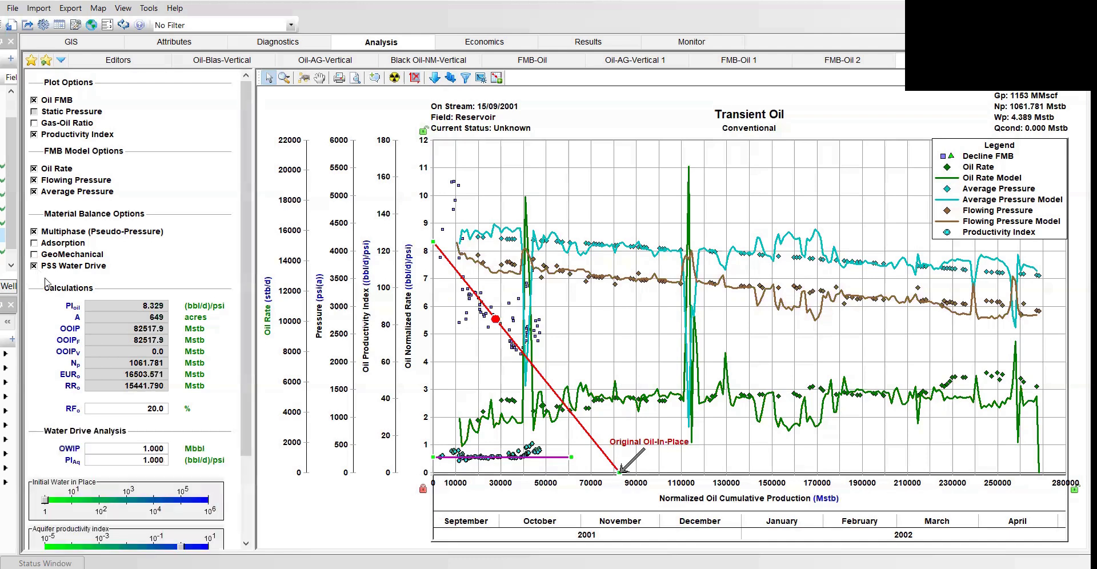
{"action": "left_click_drag", "start_coordinate": [241, 393], "coordinate": [207, 450]}
{"action": "mouse_move", "coordinate": [45, 400]}
{"action": "left_mouse_down"}
{"action": "mouse_move", "coordinate": [228, 406]}
{"action": "mouse_move", "coordinate": [45, 403]}
{"action": "left_mouse_up"}
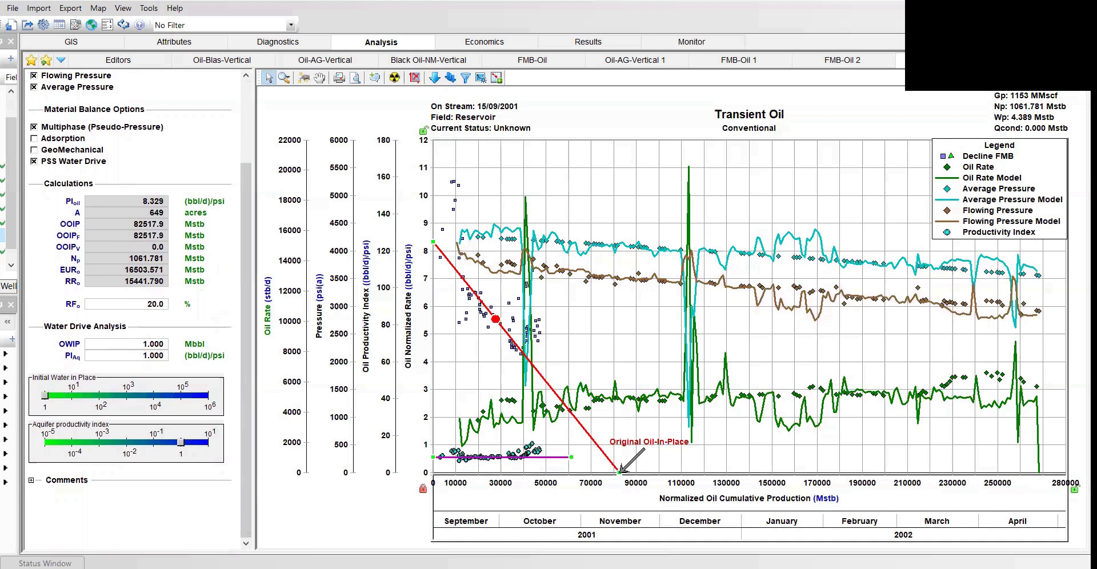
{"action": "left_click_drag", "start_coordinate": [168, 411], "coordinate": [202, 403]}
{"action": "mouse_move", "coordinate": [181, 442]}
{"action": "left_mouse_down"}
{"action": "mouse_move", "coordinate": [71, 443]}
{"action": "mouse_move", "coordinate": [226, 451]}
{"action": "mouse_move", "coordinate": [182, 446]}
{"action": "mouse_move", "coordinate": [202, 445]}
{"action": "left_mouse_up"}
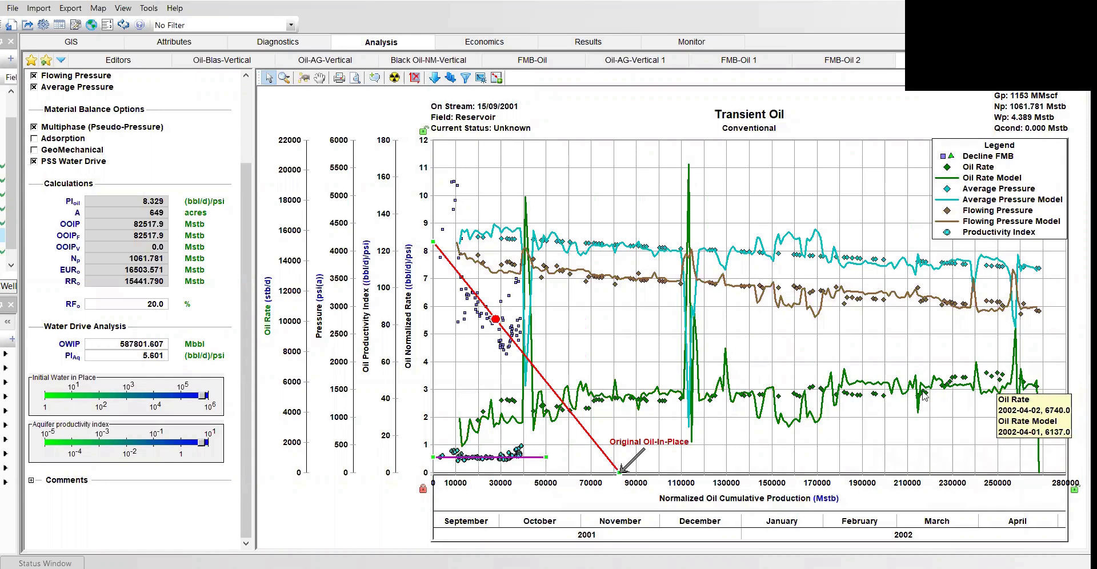
Step: Set aquifer PI 4.192 and OWIP 647424.025 Mbbl, then refit the FMB line to OOIP 79278.4 Mstb
{"action": "left_click_drag", "start_coordinate": [204, 447], "coordinate": [198, 447]}
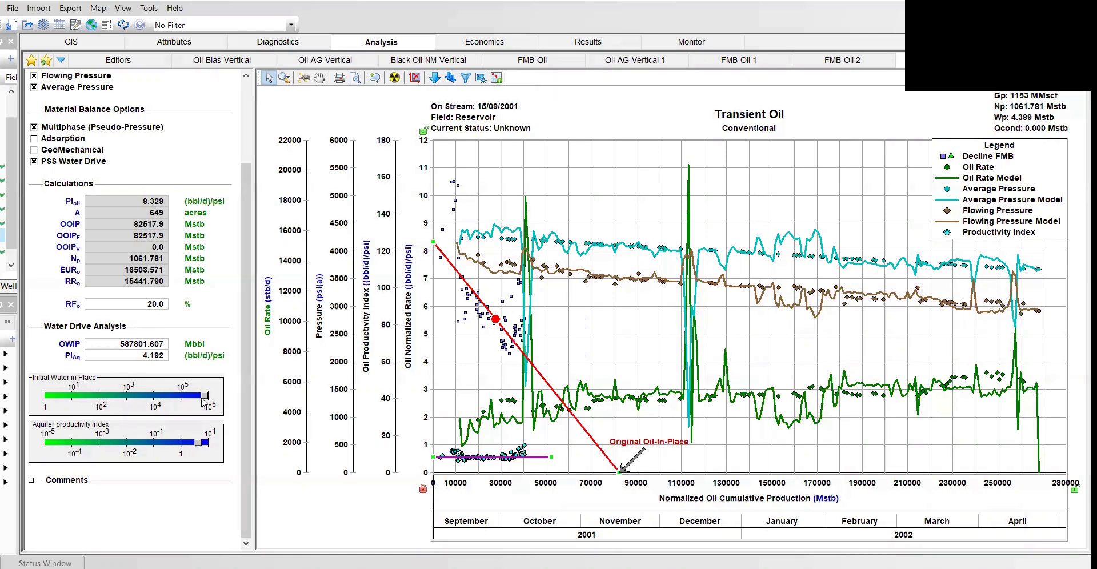
{"action": "mouse_move", "coordinate": [203, 395]}
{"action": "left_mouse_down"}
{"action": "mouse_move", "coordinate": [111, 403]}
{"action": "mouse_move", "coordinate": [202, 402]}
{"action": "left_mouse_up"}
{"action": "left_click_drag", "start_coordinate": [496, 319], "coordinate": [488, 319]}
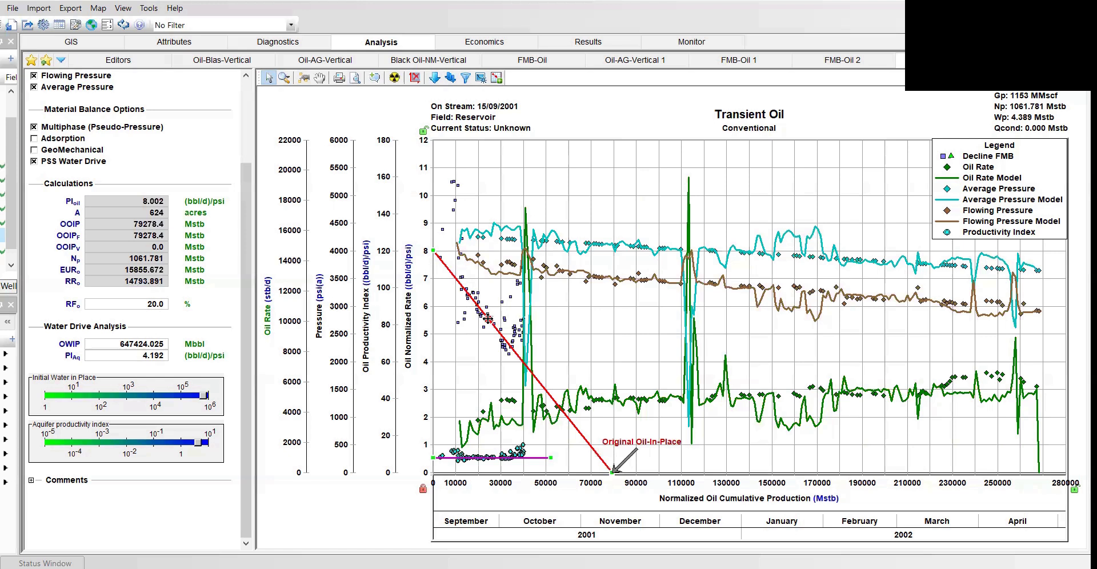
Step: Turn off PSS water drive and refit the FMB line to OOIP 82420.5 Mstb, PI 8.319
{"action": "left_click", "coordinate": [487, 318]}
{"action": "left_click", "coordinate": [35, 162]}
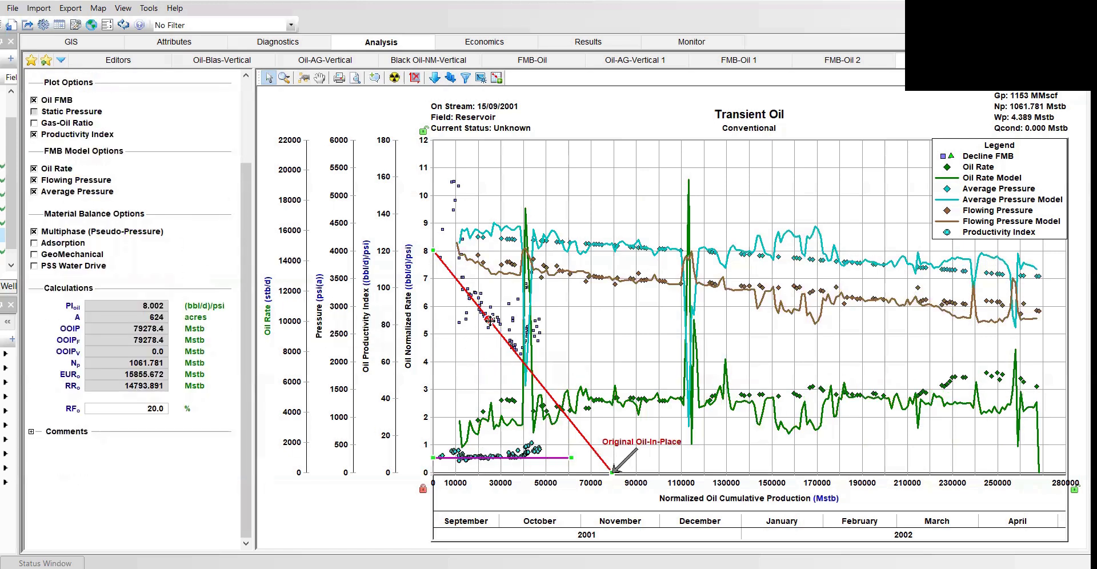
{"action": "left_click_drag", "start_coordinate": [495, 321], "coordinate": [501, 318]}
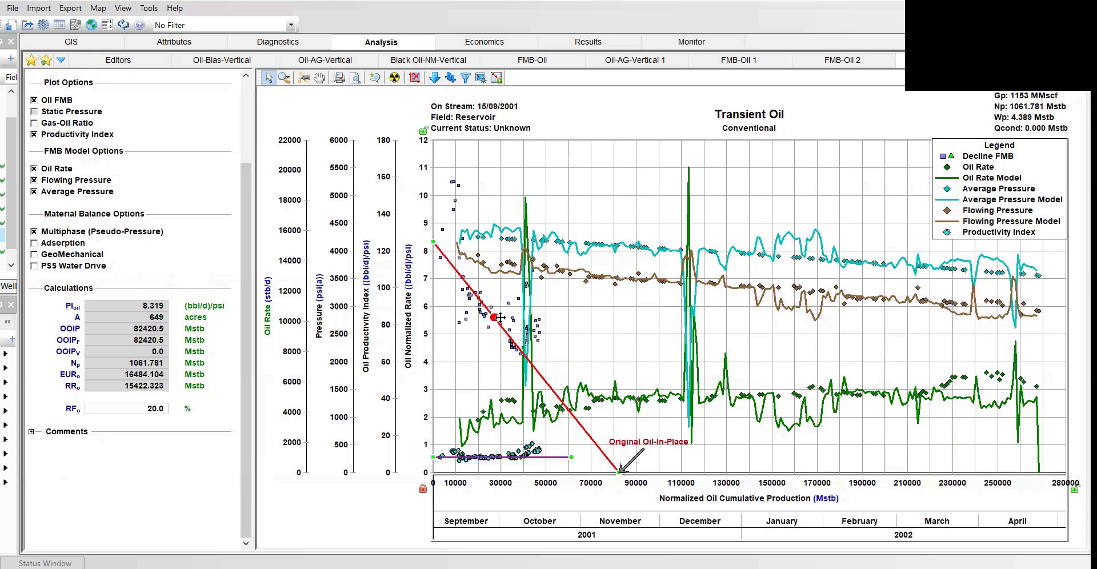